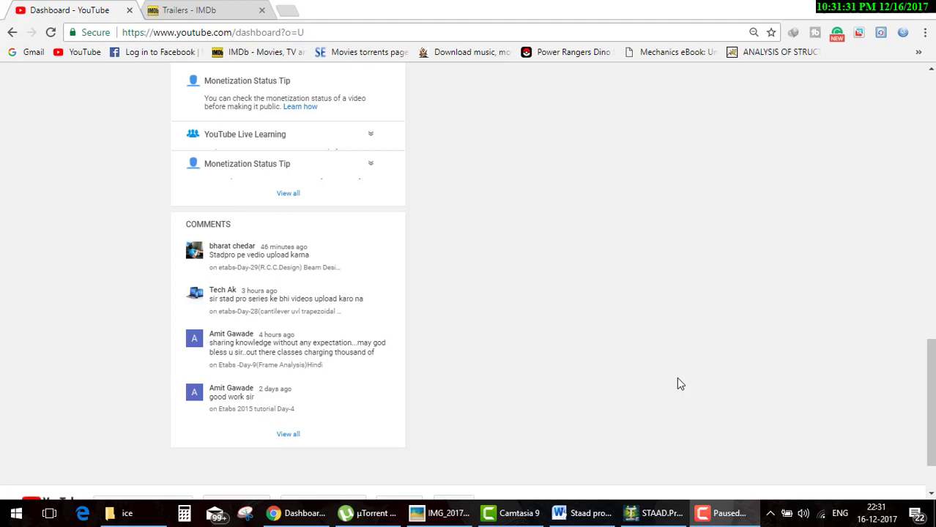
- Highlight 'Mirror' in yellow in the Word syllabus table as covered
key("F9")
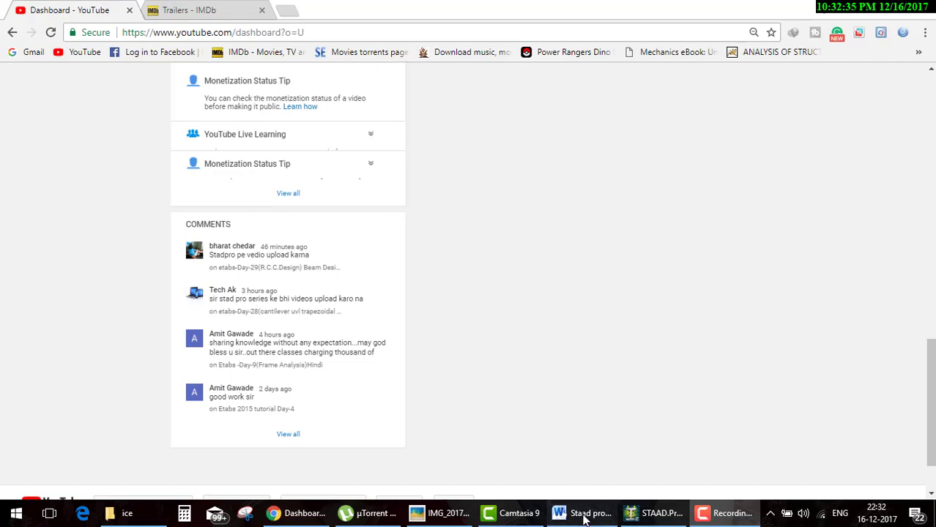
left_click(578, 513)
scroll(524, 393, "down", 3)
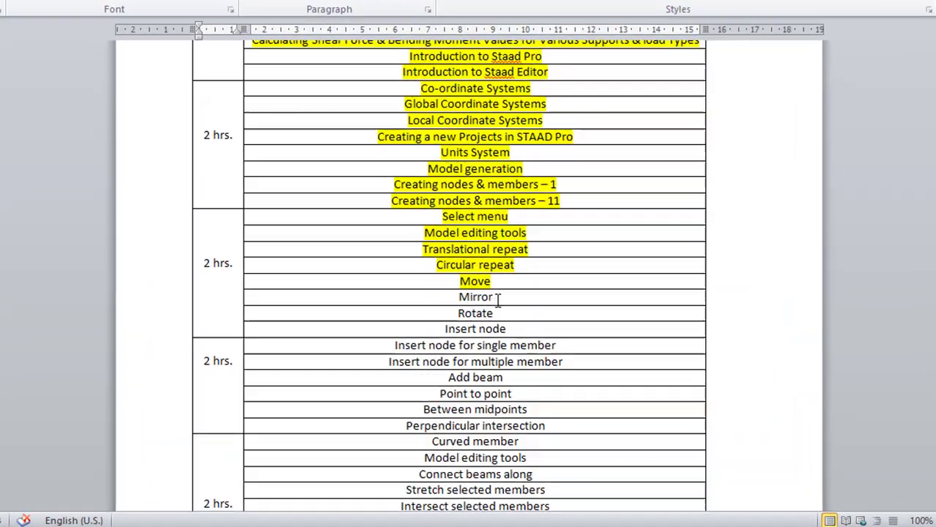
left_click_drag(491, 314, 462, 315)
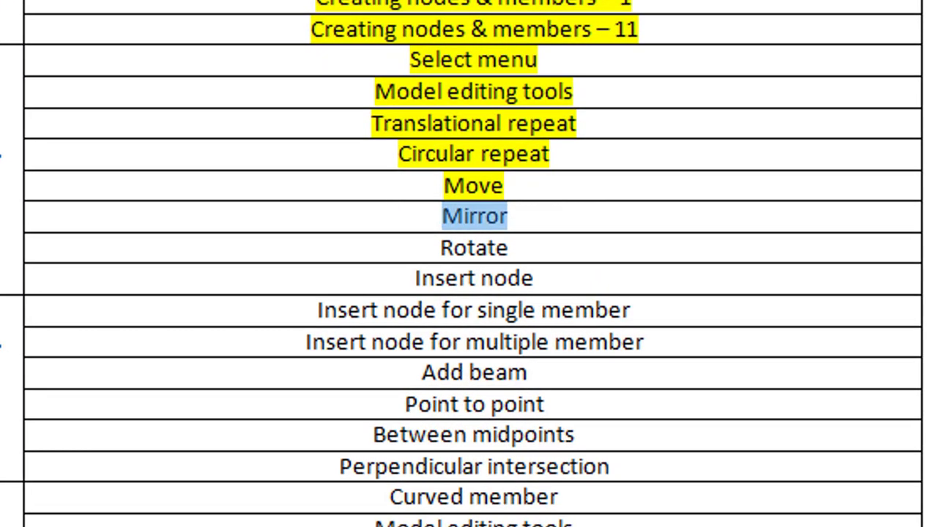
key("ctrl+alt+h")
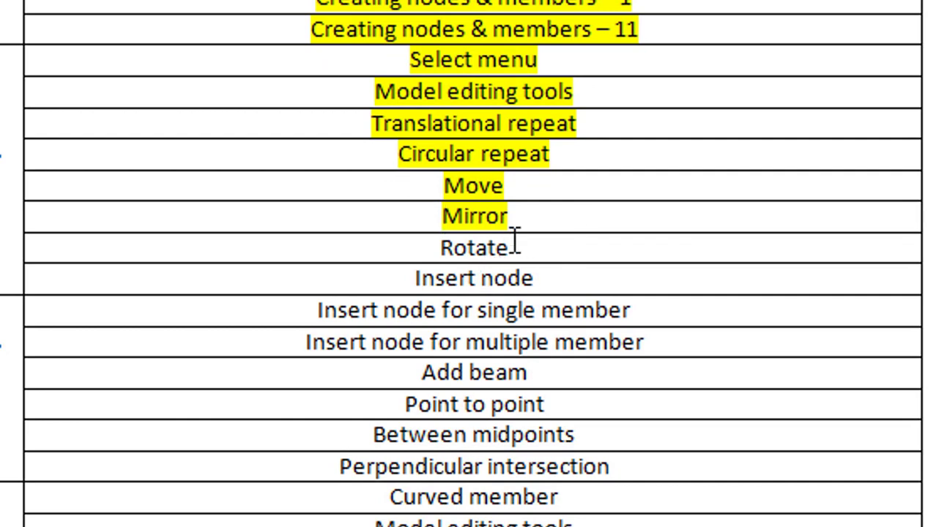
- Select the syllabus rows from Rotate through Insert node
left_click_drag(515, 242, 428, 242)
left_click_drag(577, 278, 431, 278)
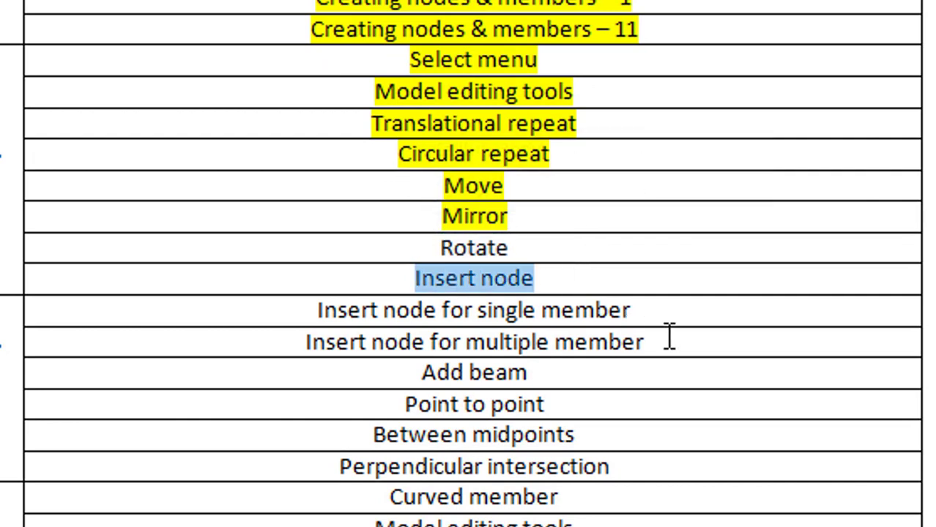
left_click_drag(669, 337, 390, 255)
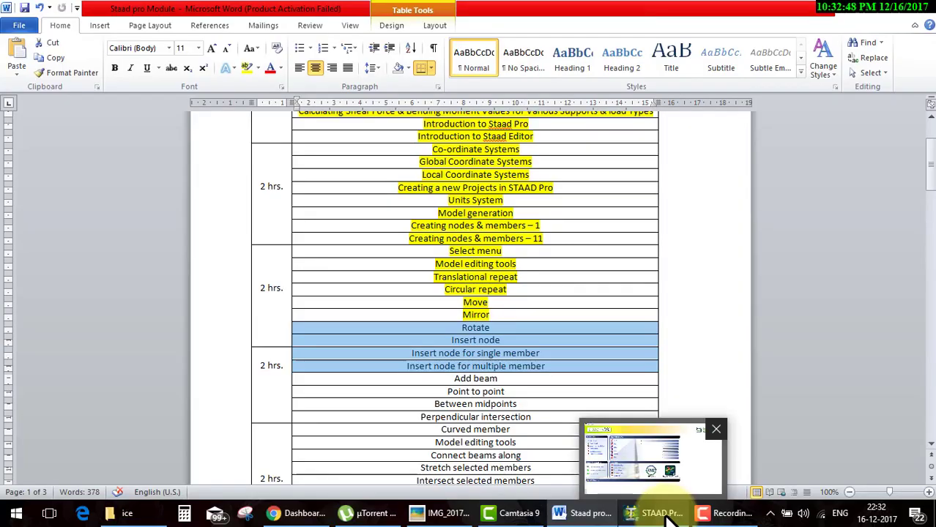
- Create a new Space project named day-6 in Meter/KiloNewton, starting in Add Beam mode
mouse_move(653, 512)
left_click(662, 513)
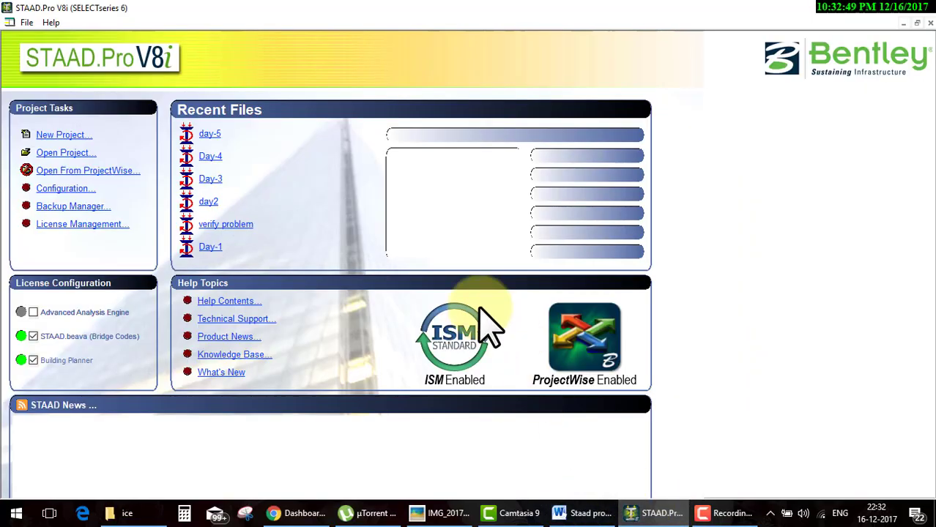
left_click(65, 135)
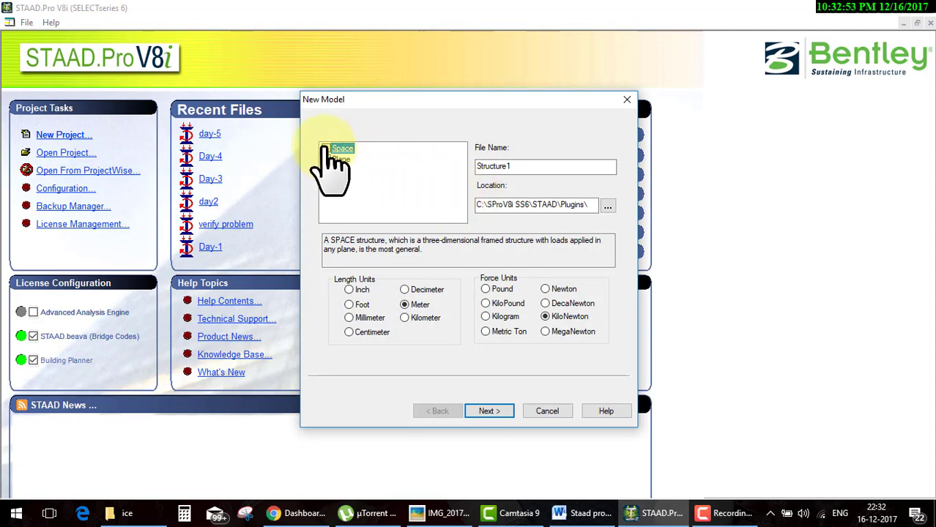
double_click(528, 165)
type("day-6")
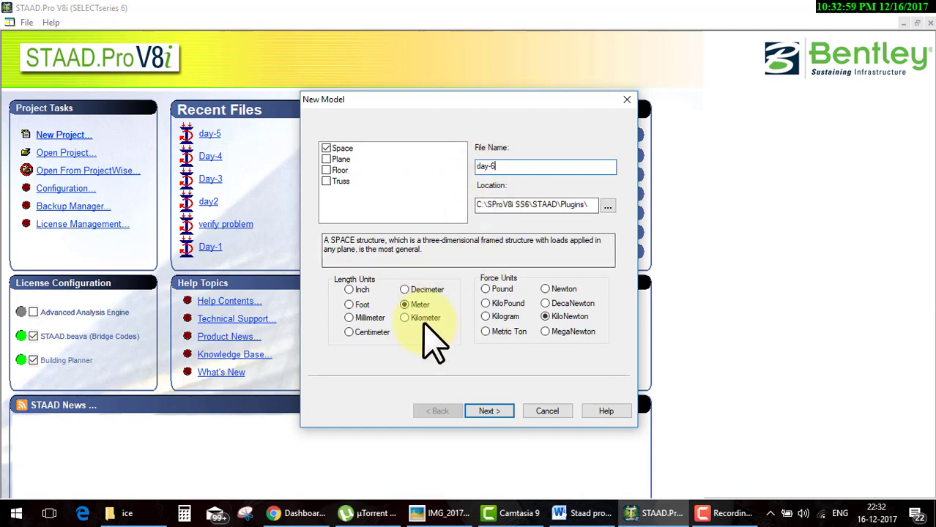
left_click(509, 411)
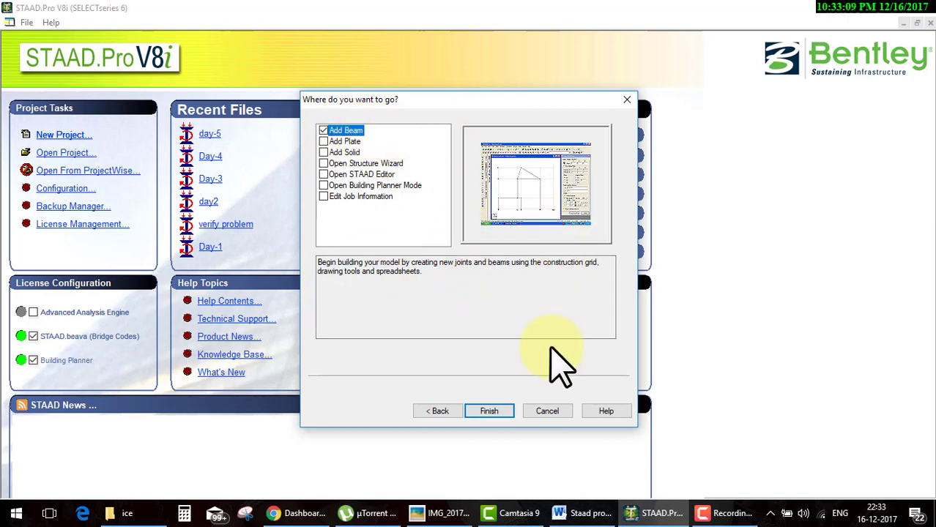
left_click(505, 413)
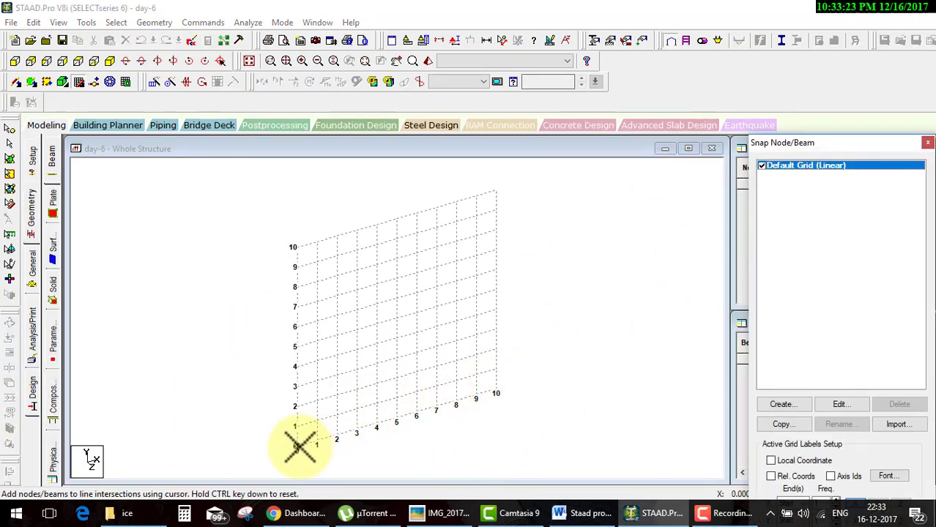
- Draw beam 1 from the grid origin to grid point 10 along X
left_click(296, 447)
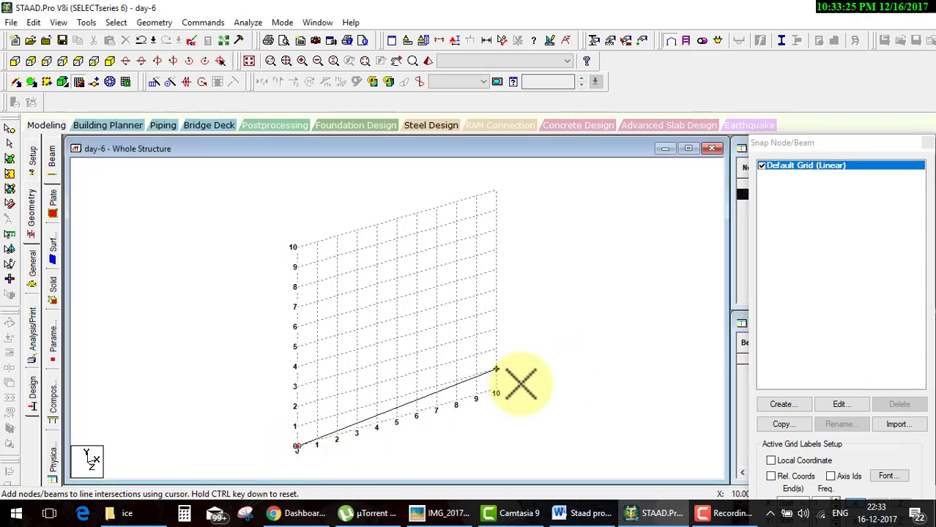
left_click(496, 392)
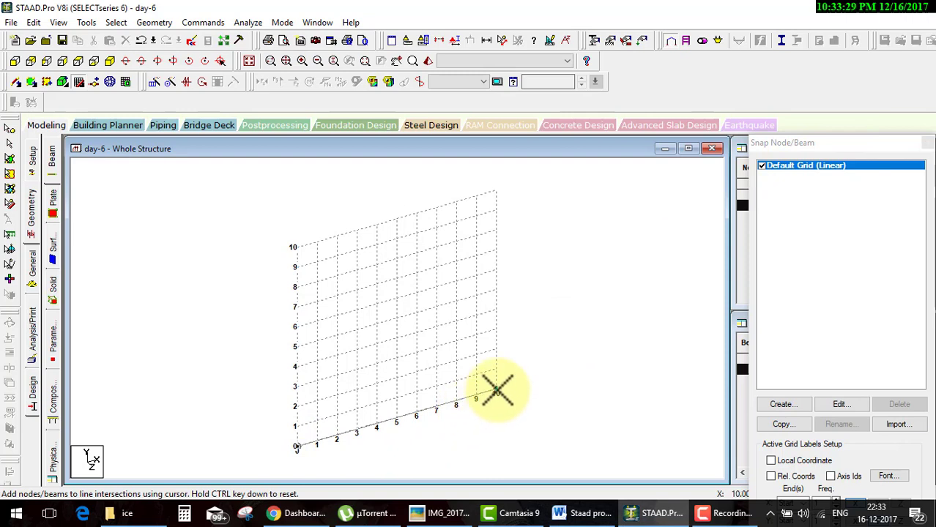
left_click(928, 142)
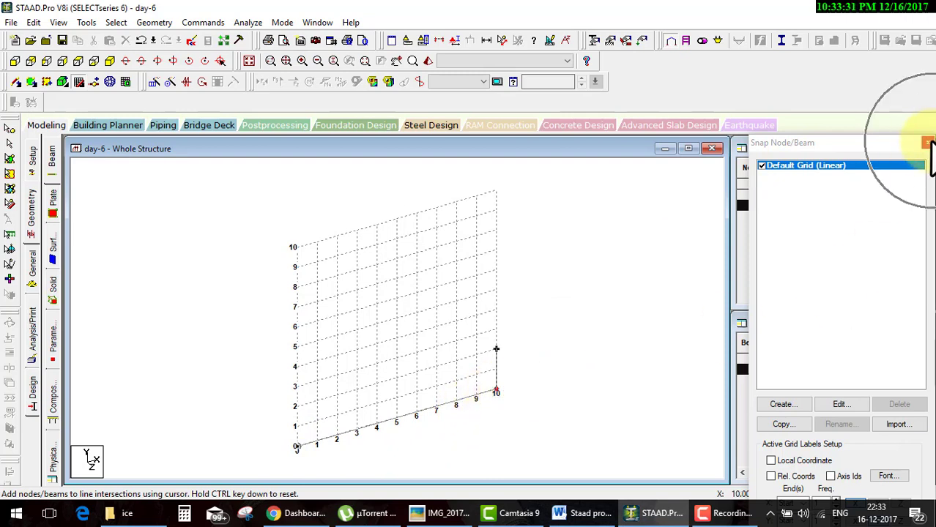
left_click(404, 317)
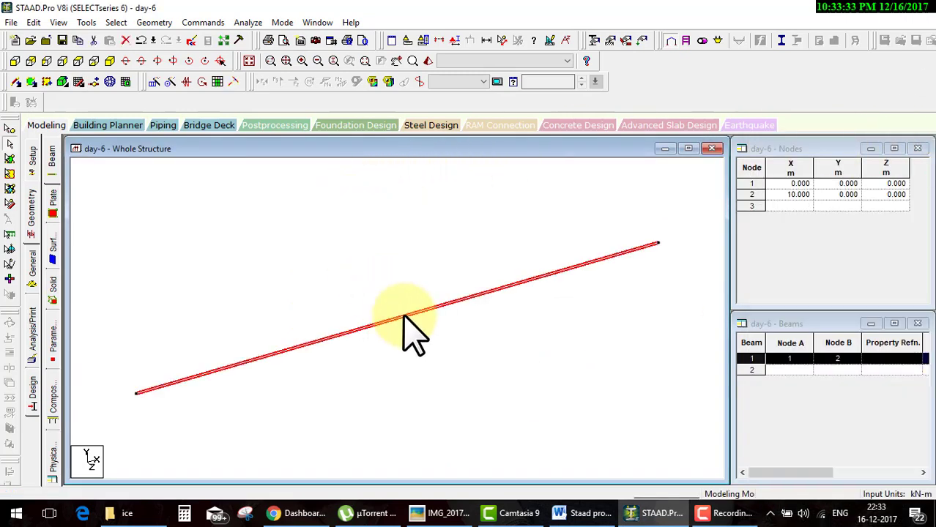
- Translationally repeat the beam 5 m along Z with linked steps, forming a rectangle
left_click(153, 83)
left_click(351, 318)
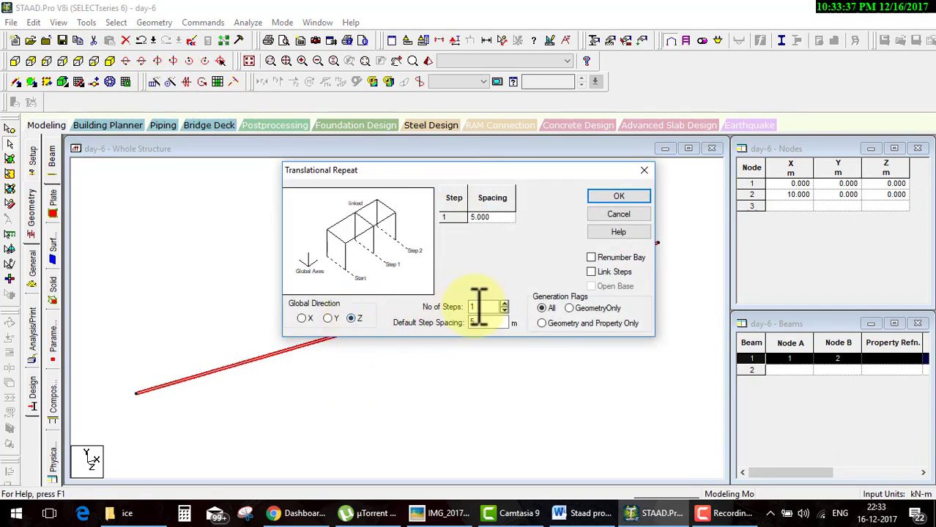
left_click(602, 273)
left_click(643, 196)
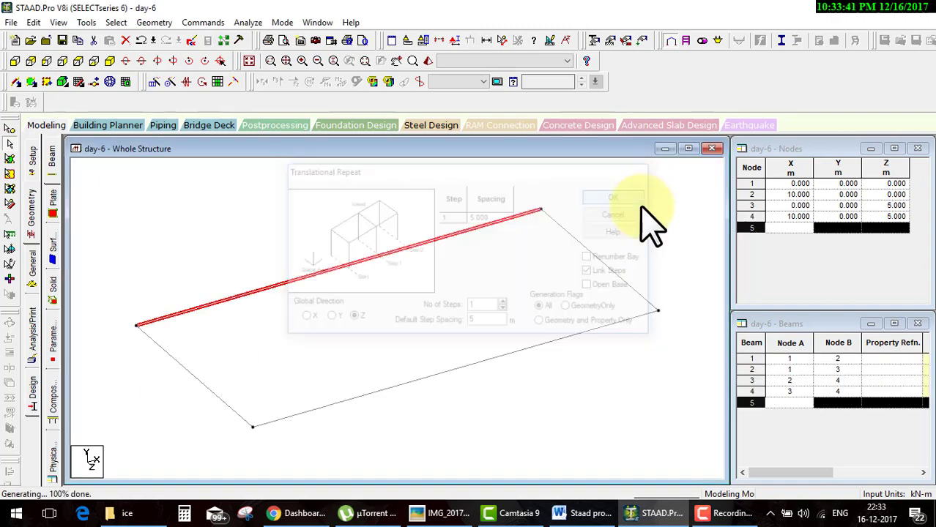
- Repeat the four-beam rectangle 5 m along Y with linked steps, then select the whole box
left_click_drag(622, 387, 130, 234)
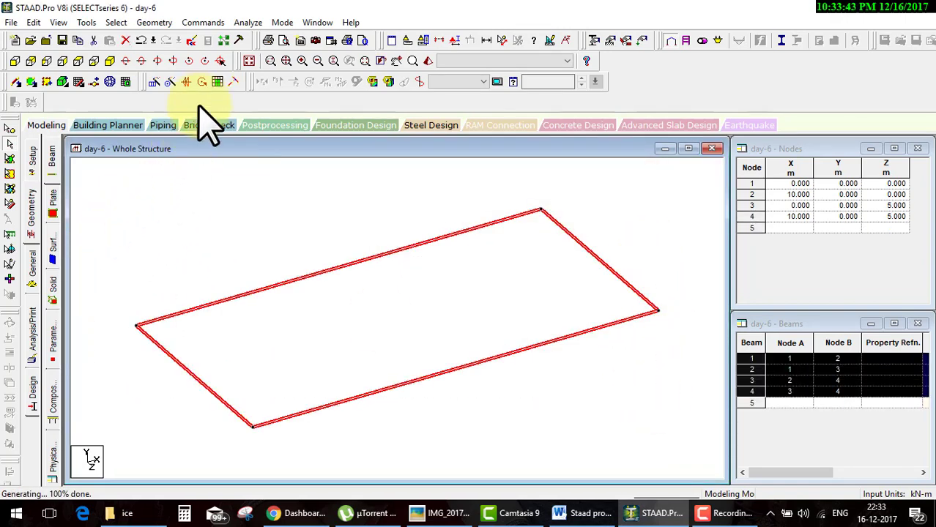
left_click(154, 81)
left_click(327, 318)
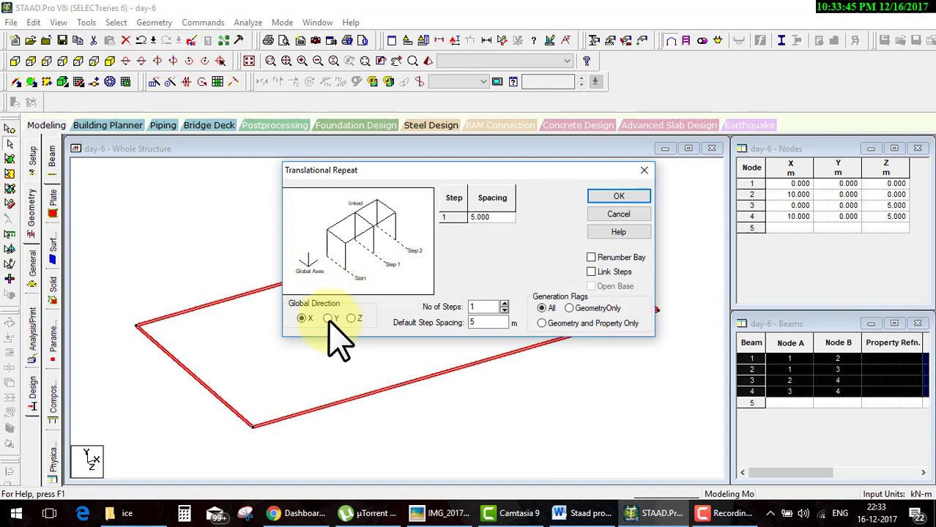
left_click(591, 272)
left_click(619, 196)
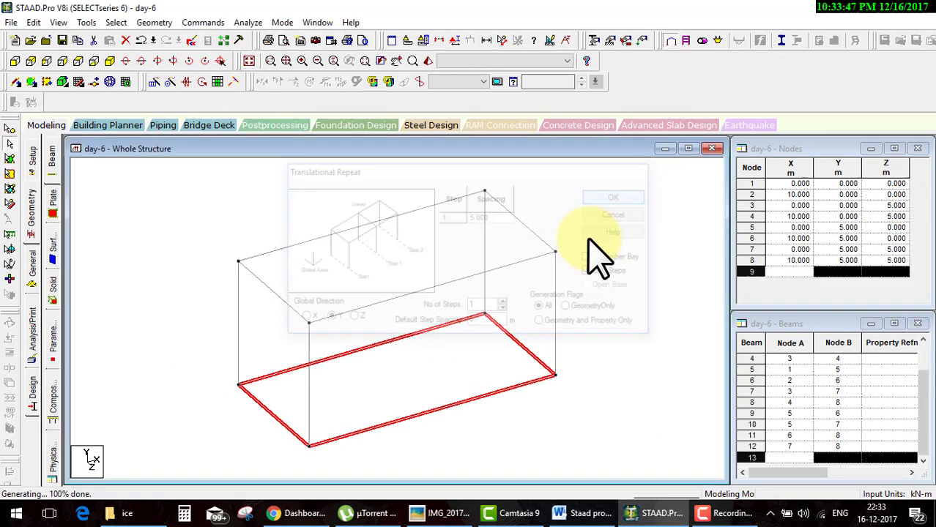
left_click(634, 295)
left_click(589, 352)
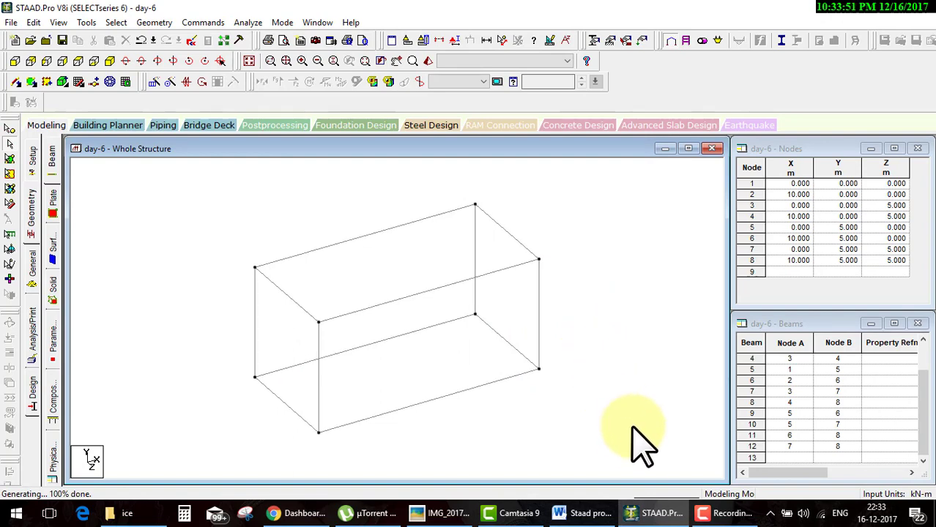
mouse_move(633, 453)
left_mouse_down()
mouse_move(323, 322)
mouse_move(142, 194)
left_mouse_up()
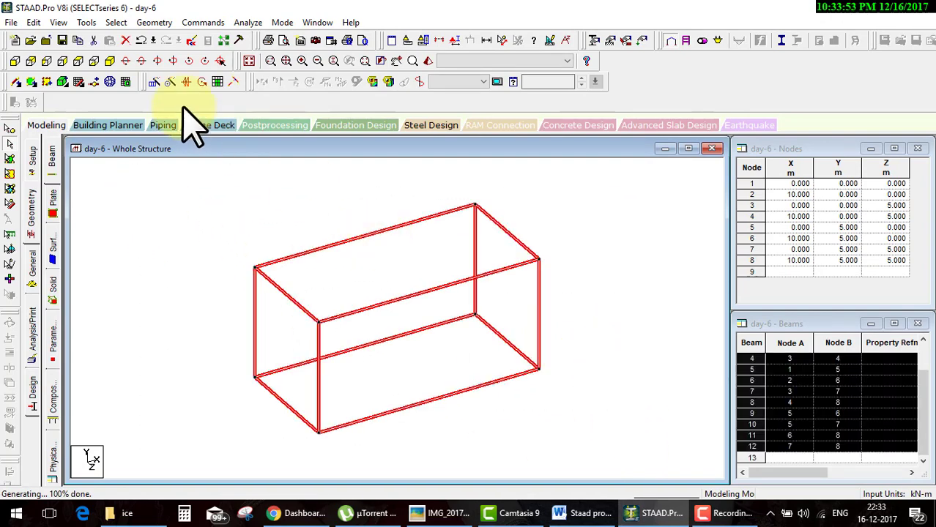
- Enter a 30° rotation in Move mode in the Rotate dialog with all box beams selected
left_click(202, 82)
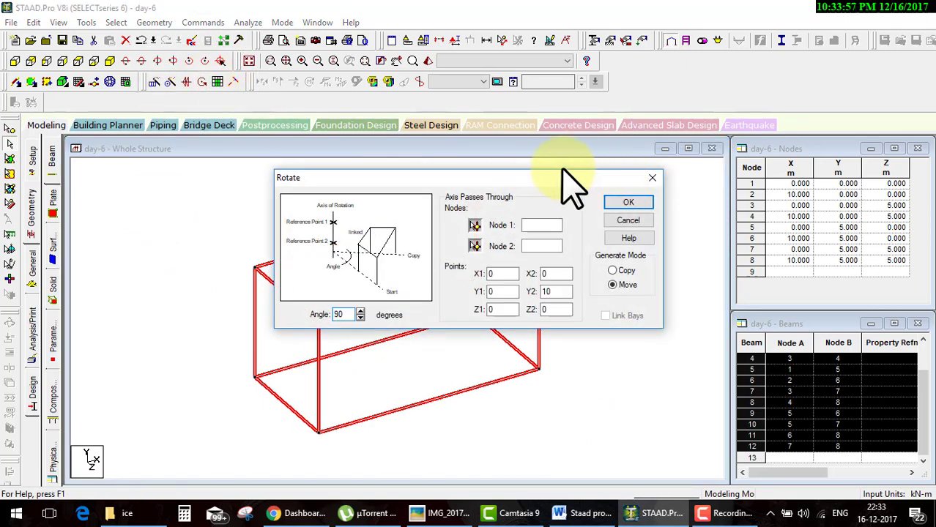
mouse_move(586, 177)
left_mouse_down()
mouse_move(644, 73)
mouse_move(707, 15)
left_mouse_up()
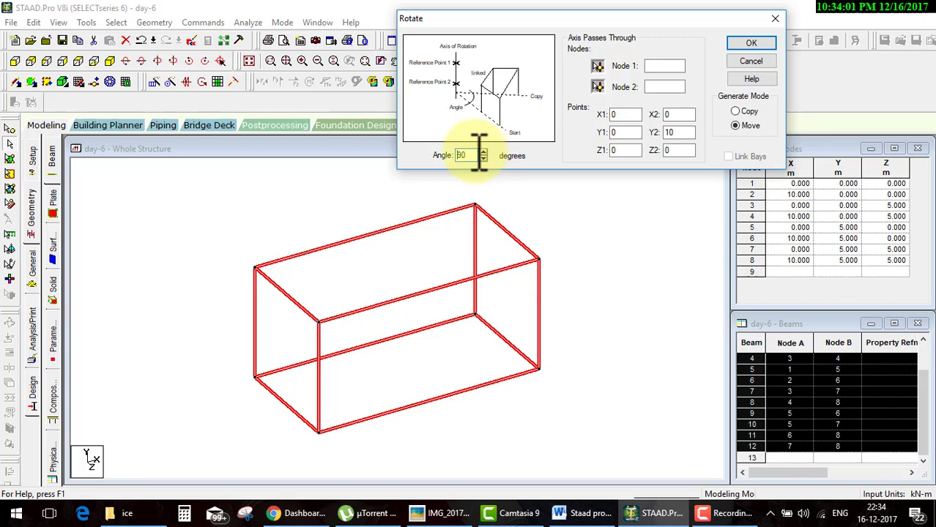
left_click(455, 155)
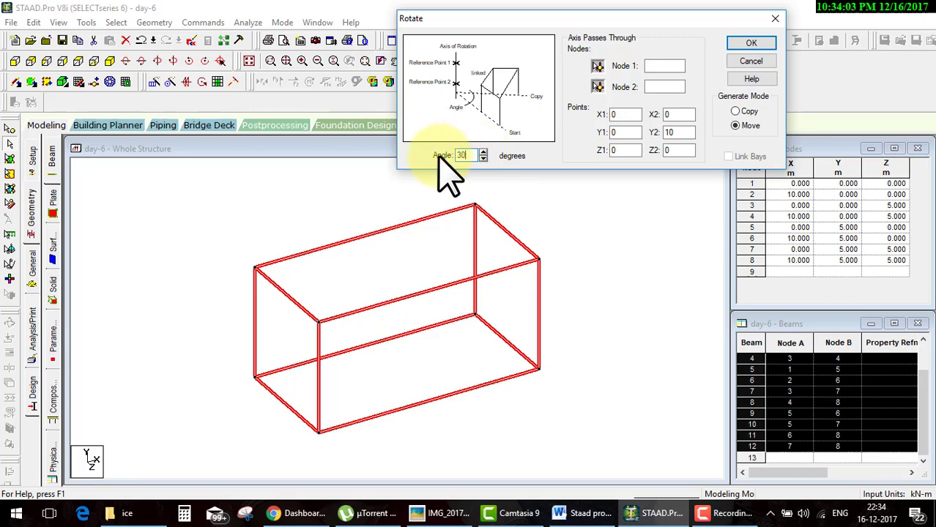
left_click(553, 216)
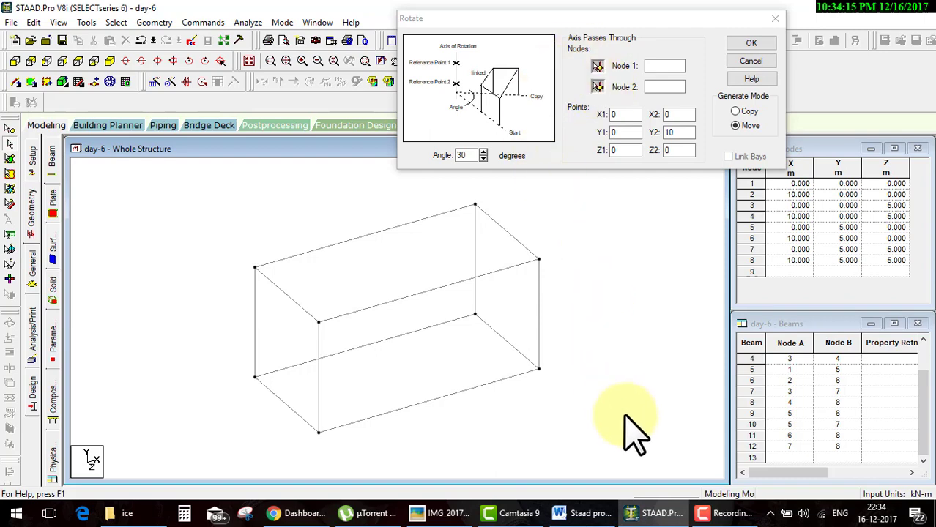
left_click_drag(606, 443, 146, 175)
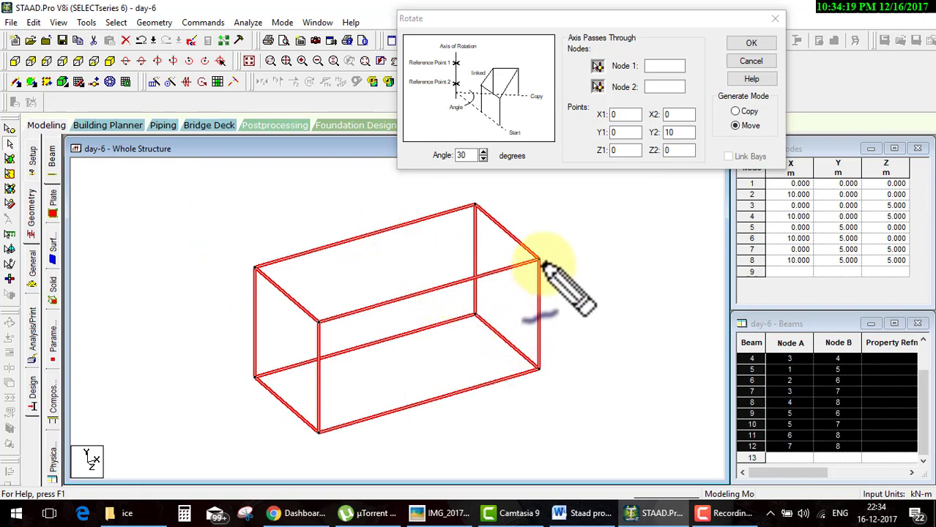
- Mark the right vertical beam as the rotation axis and sketch the rotation direction
mouse_move(538, 258)
left_mouse_down()
mouse_move(542, 350)
mouse_move(540, 293)
mouse_move(512, 333)
mouse_move(505, 377)
mouse_move(560, 377)
mouse_move(563, 300)
mouse_move(583, 325)
mouse_move(554, 293)
mouse_move(545, 265)
mouse_move(537, 366)
mouse_move(542, 335)
left_mouse_up()
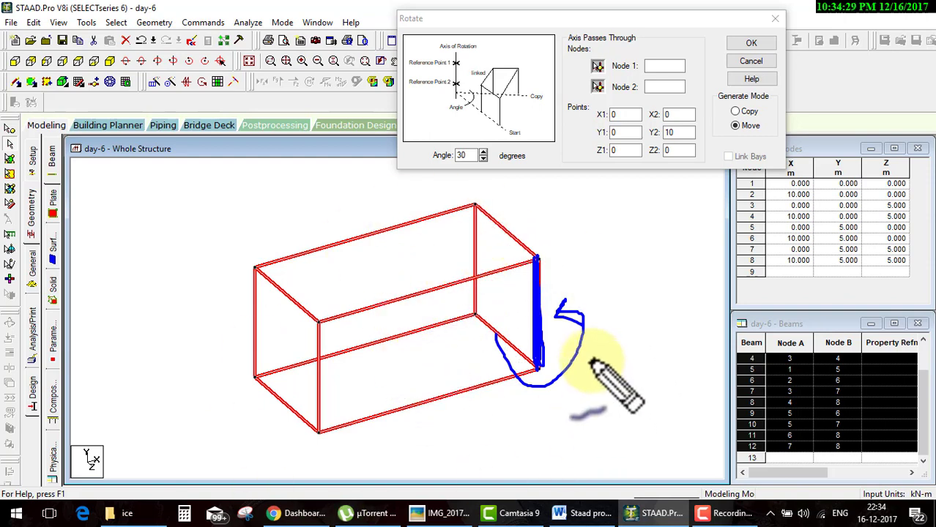
left_click_drag(542, 322, 564, 300)
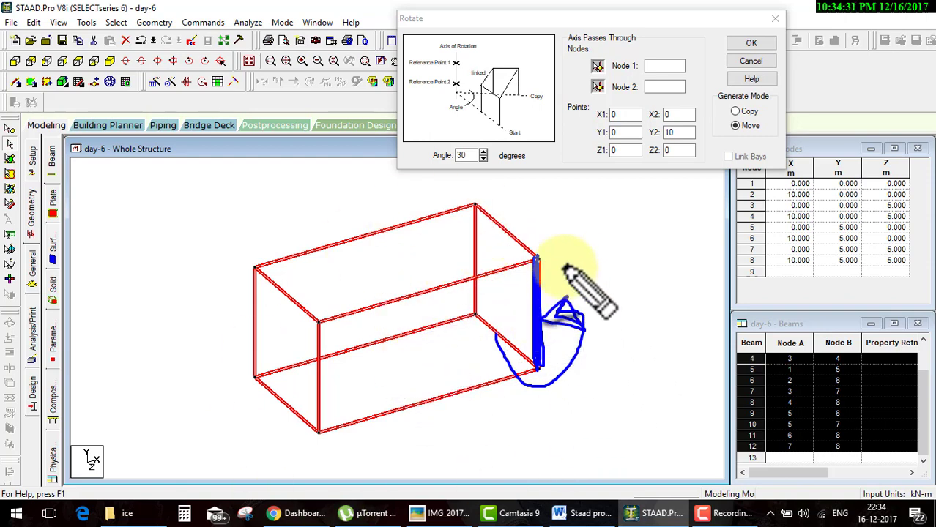
mouse_move(548, 256)
left_mouse_down()
mouse_move(567, 273)
mouse_move(582, 245)
left_mouse_up()
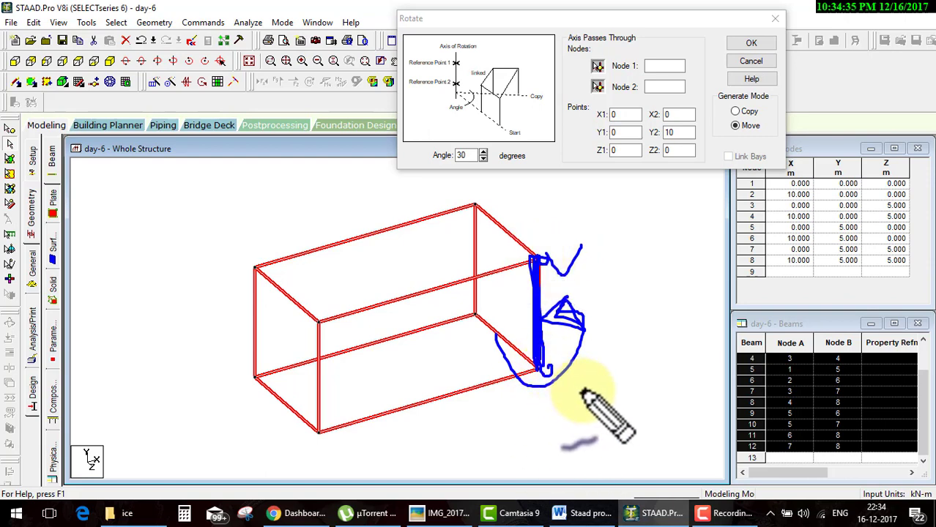
key("Escape")
- Pick node 8 and node 4 as the two points of the rotation axis
left_click(595, 67)
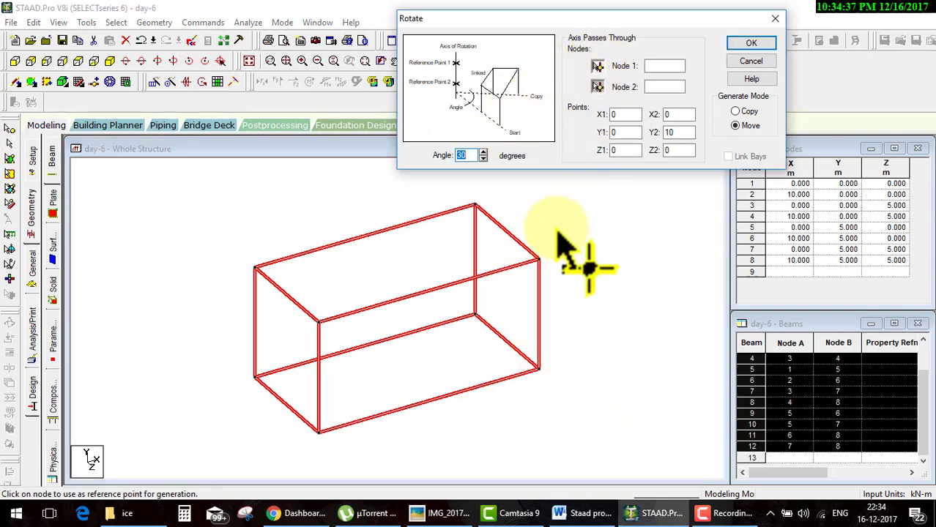
left_click(541, 260)
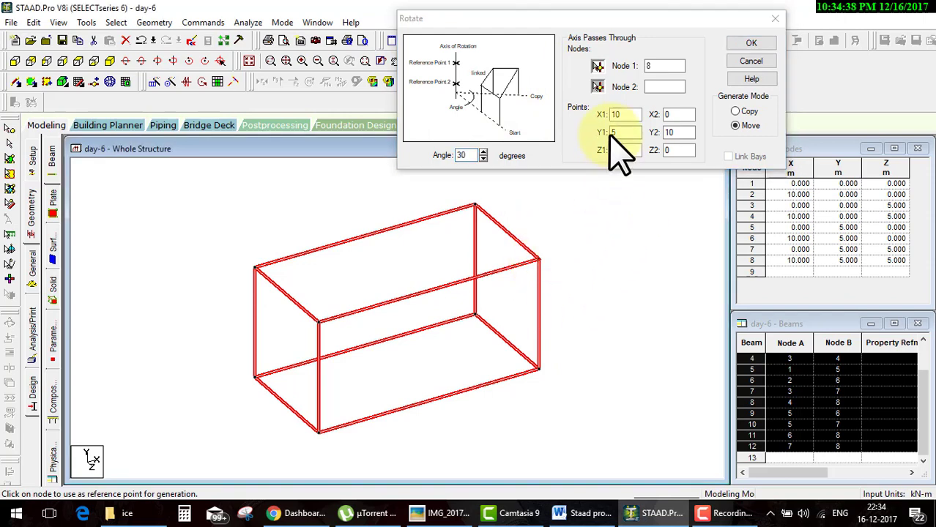
left_click(598, 86)
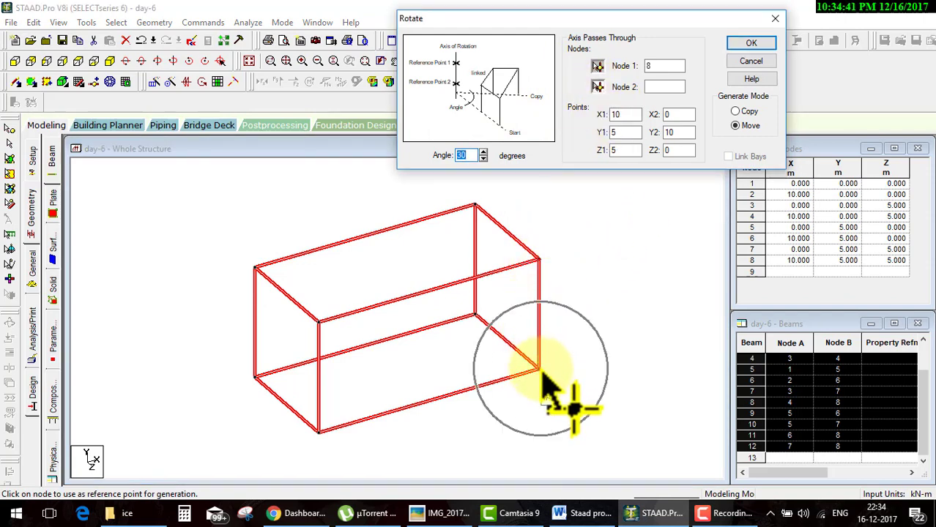
left_click(540, 370)
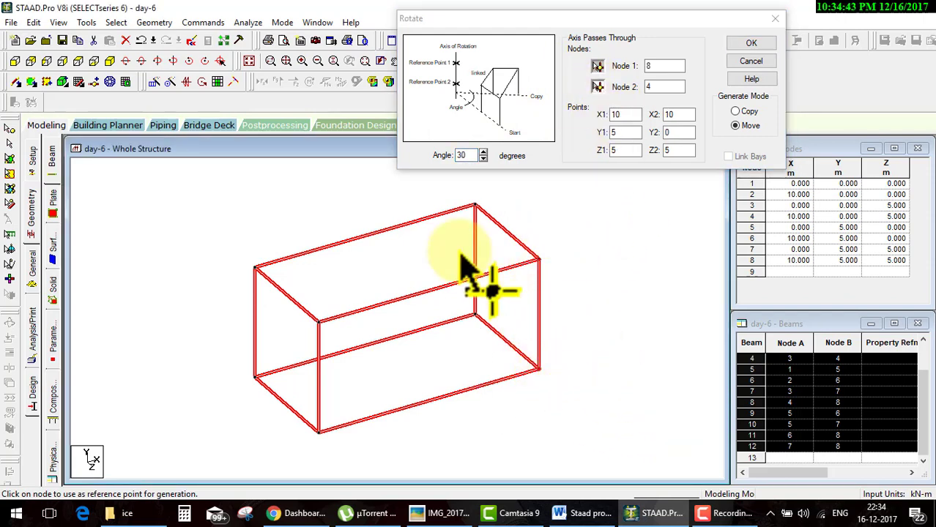
left_click(77, 61)
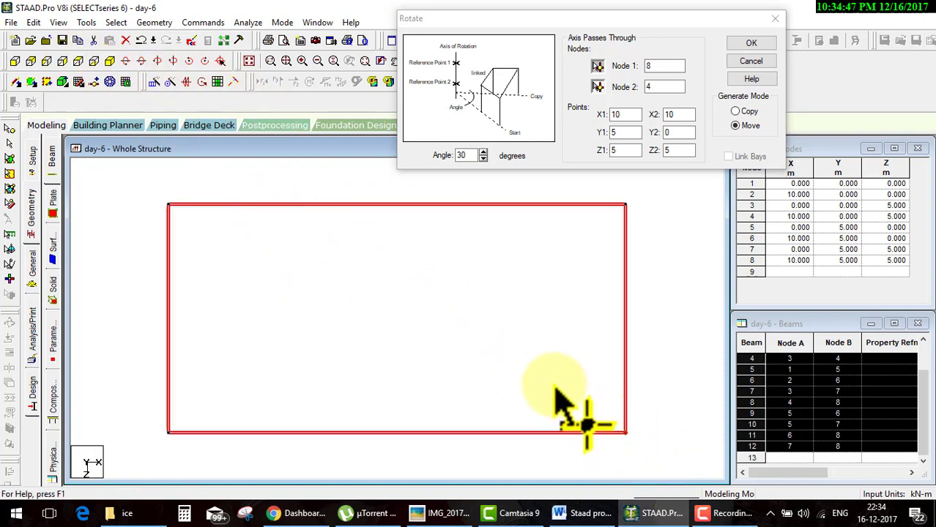
scroll(560, 389, "up", 2)
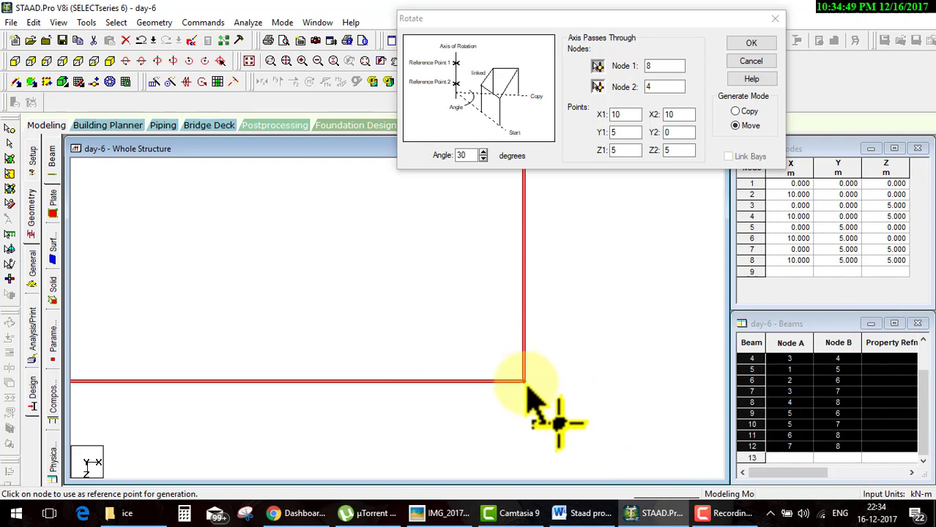
scroll(498, 344, "down", 3)
scroll(547, 376, "down", 1)
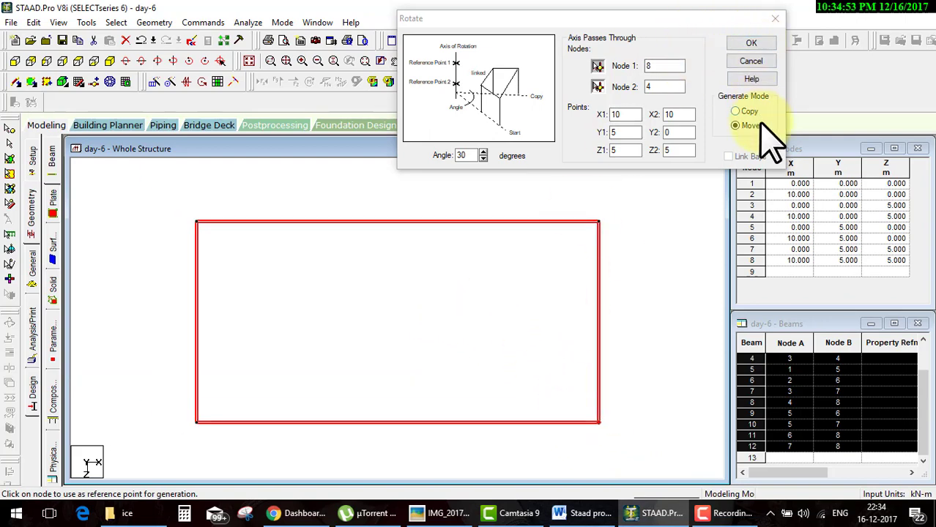
- Apply the 30° rotation, accept the warning, and view the rotated frame from the front
left_click(753, 44)
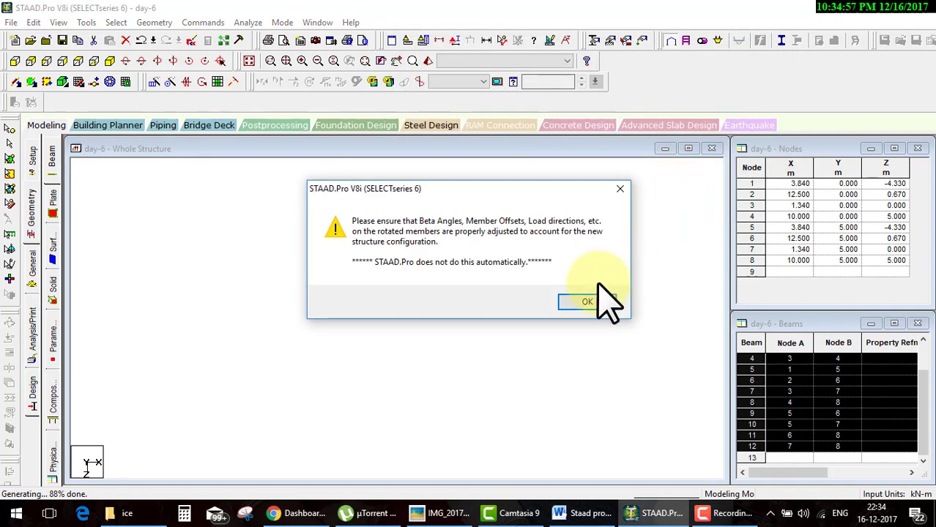
left_click(597, 301)
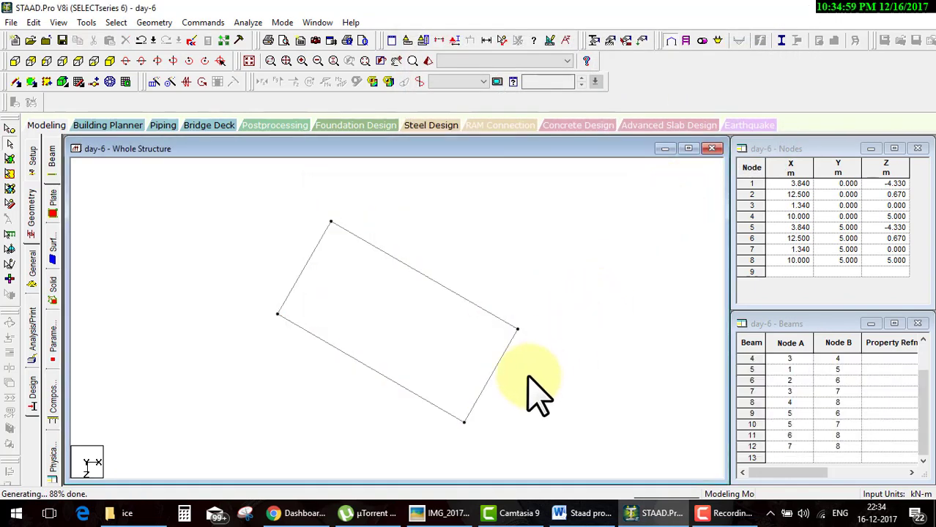
left_click(110, 61)
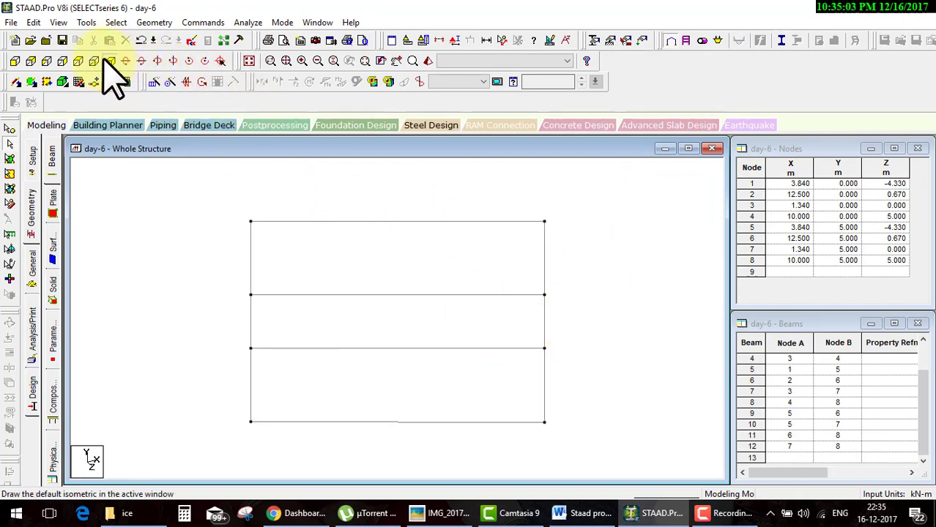
- Inspect the rotated box frame from top, front and oblique views around vertical beam 8
left_click(248, 61)
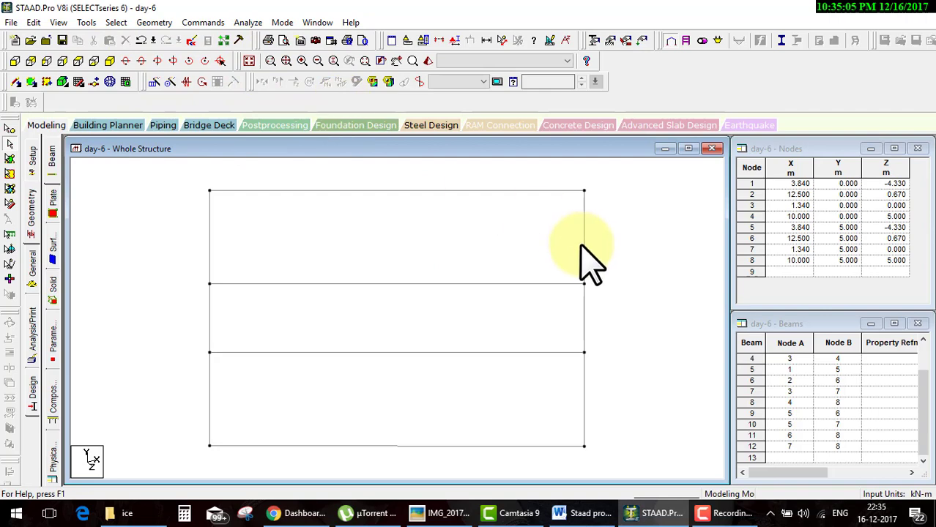
left_click(364, 291)
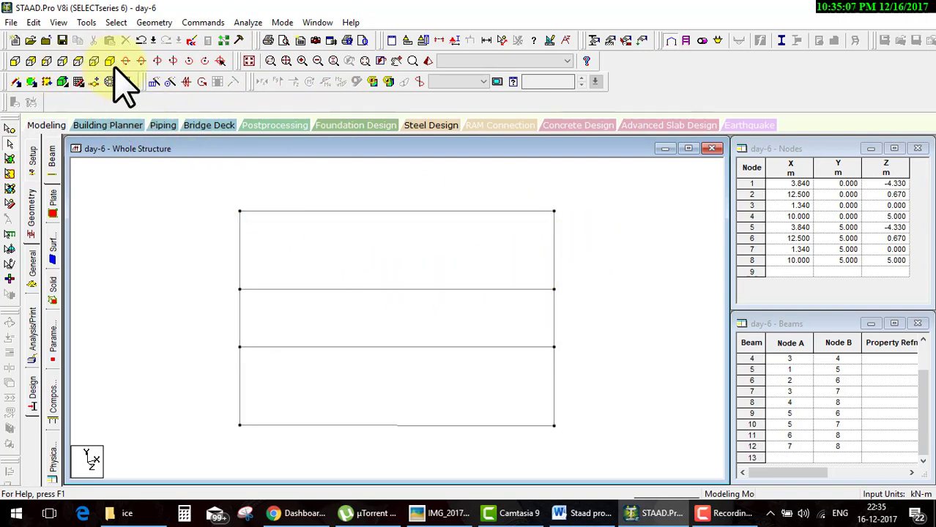
left_click(79, 62)
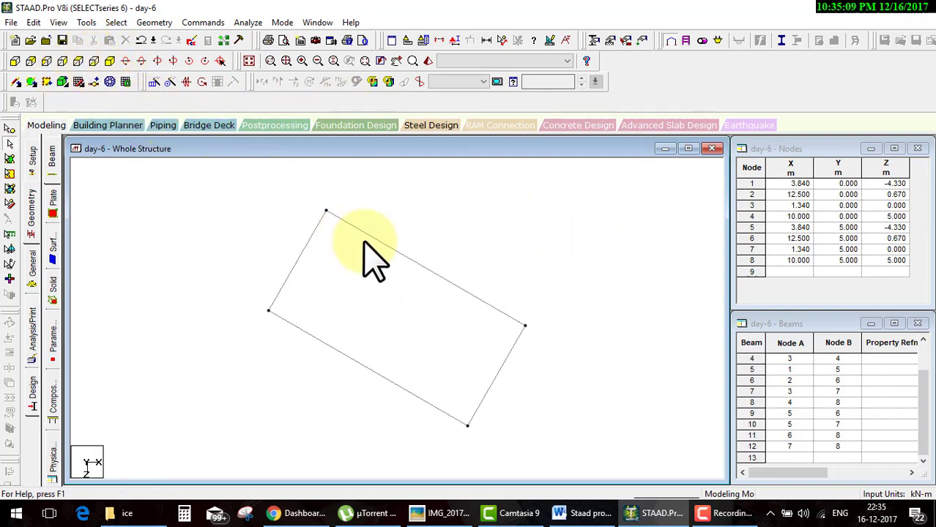
left_click(467, 426)
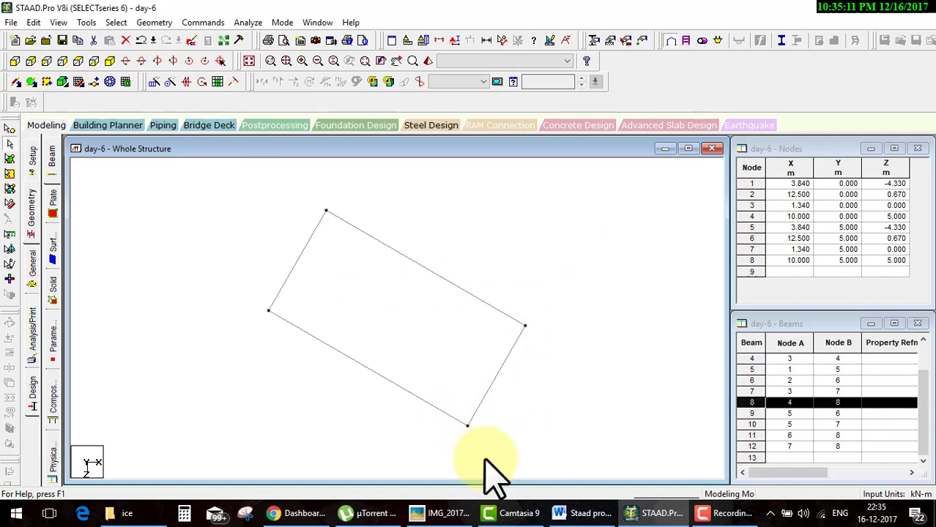
left_click(118, 63)
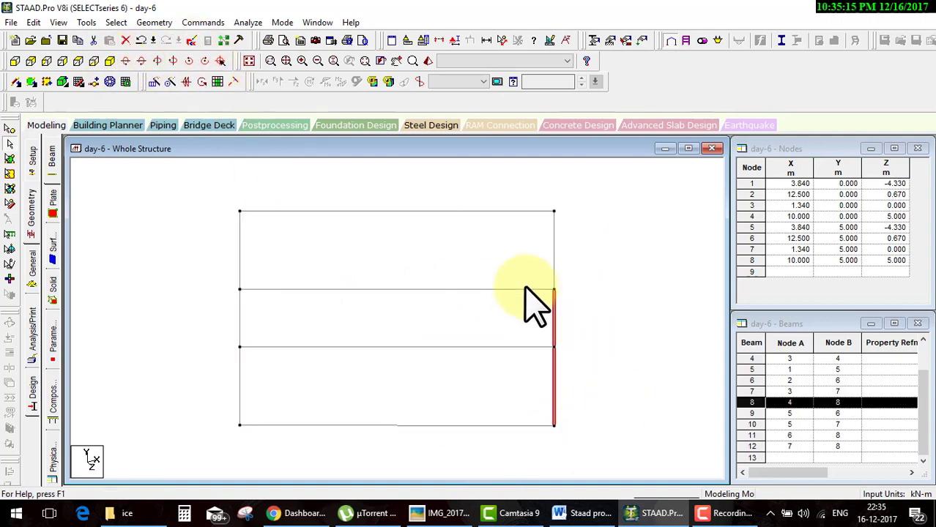
left_click(608, 248)
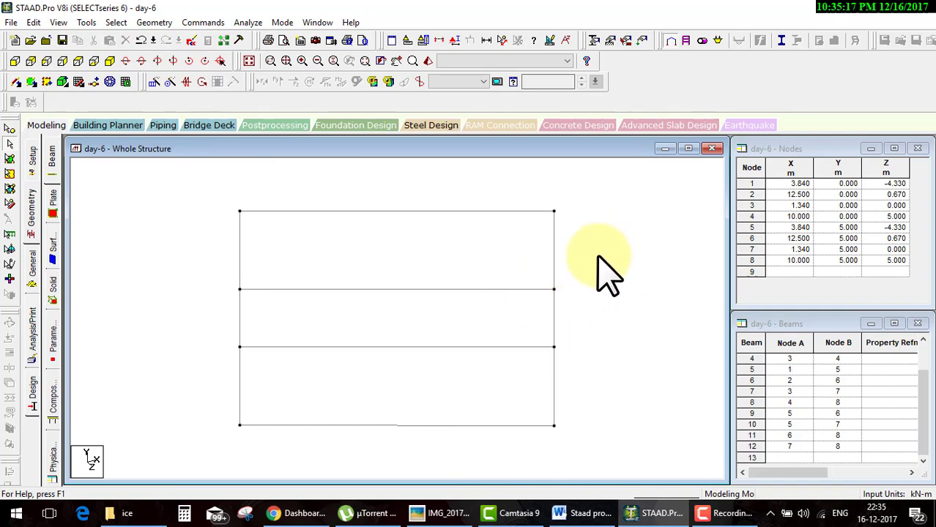
key("Right")
key("Right")
key("Down")
key("Down")
key("Right")
key("Right")
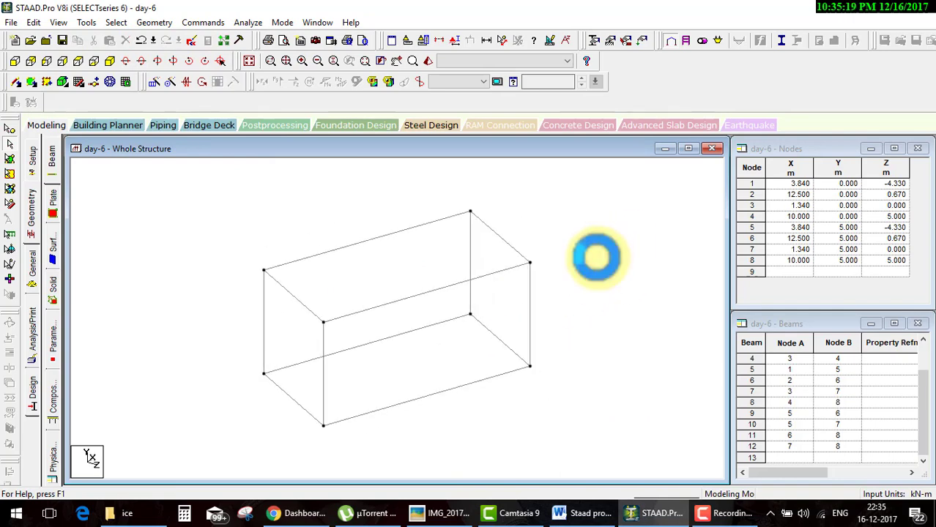
key("Left")
key("Left")
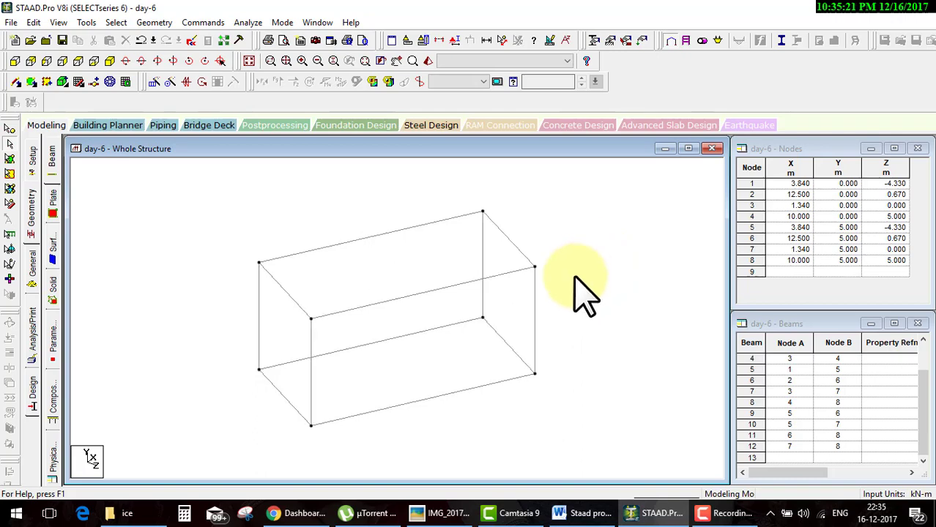
key("Left")
key("Left")
key("Left")
key("Left")
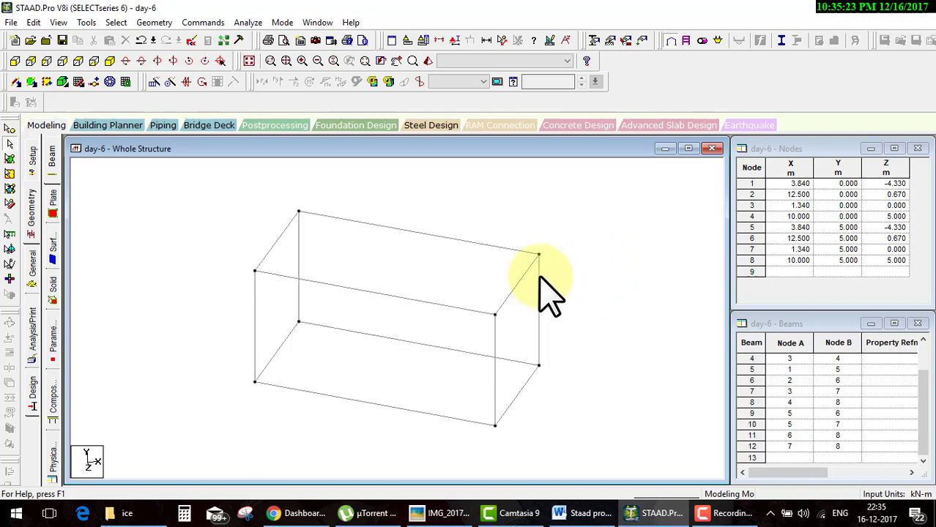
left_click(498, 395)
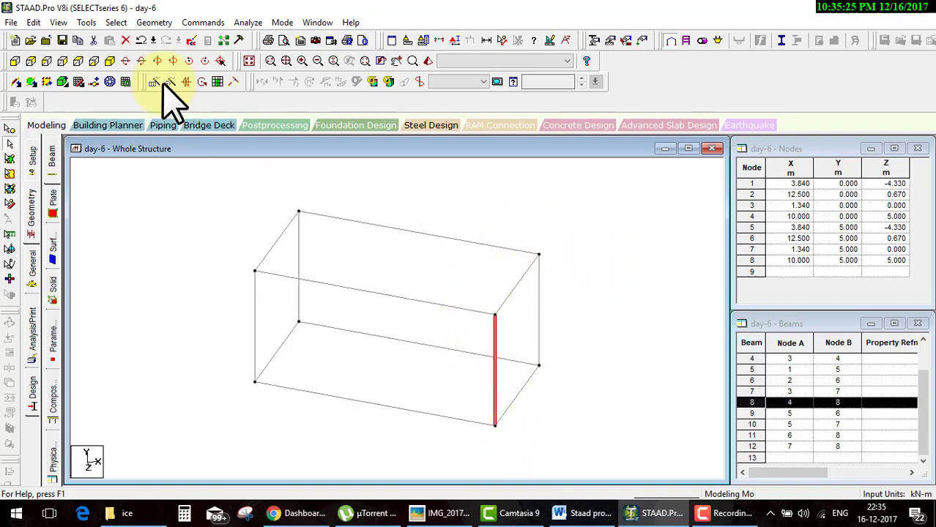
left_click(76, 61)
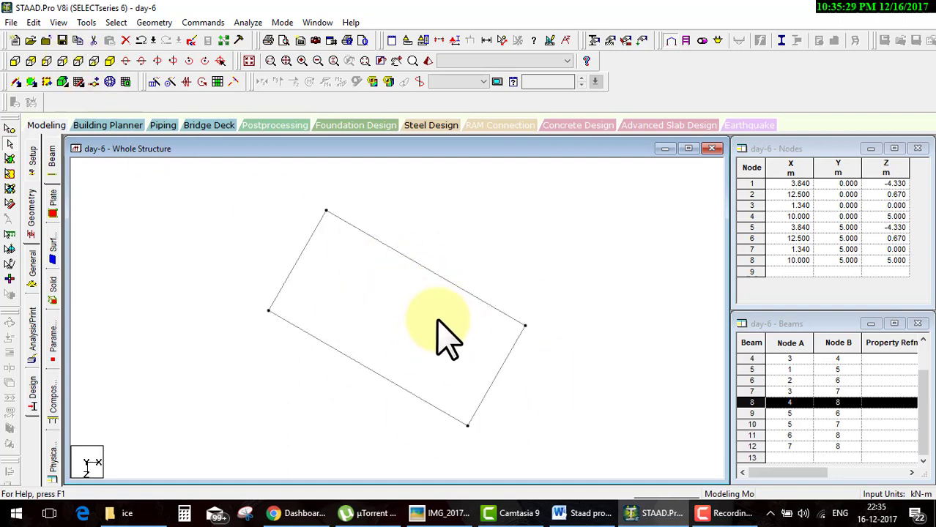
- Undo the 30° rotation to restore the original frame, then return to the Word outline
key("ctrl+z")
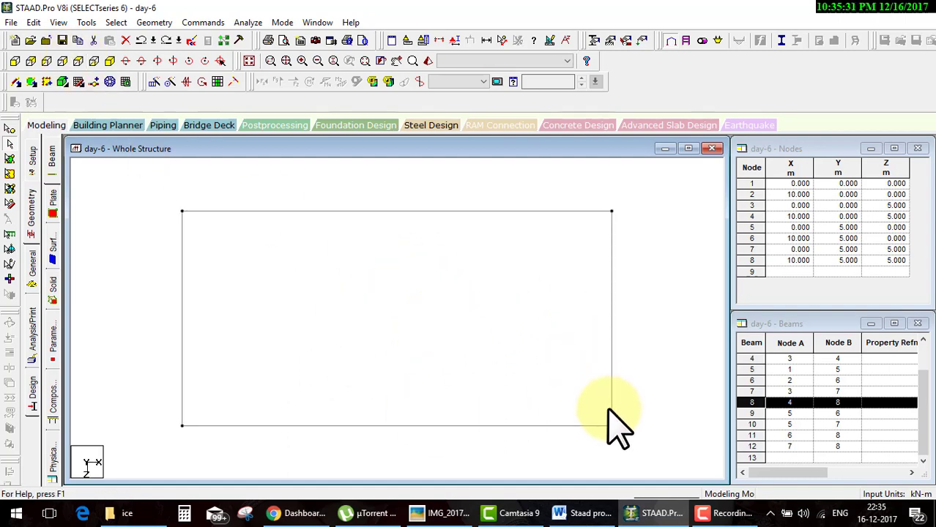
left_click(121, 60)
left_click(644, 344)
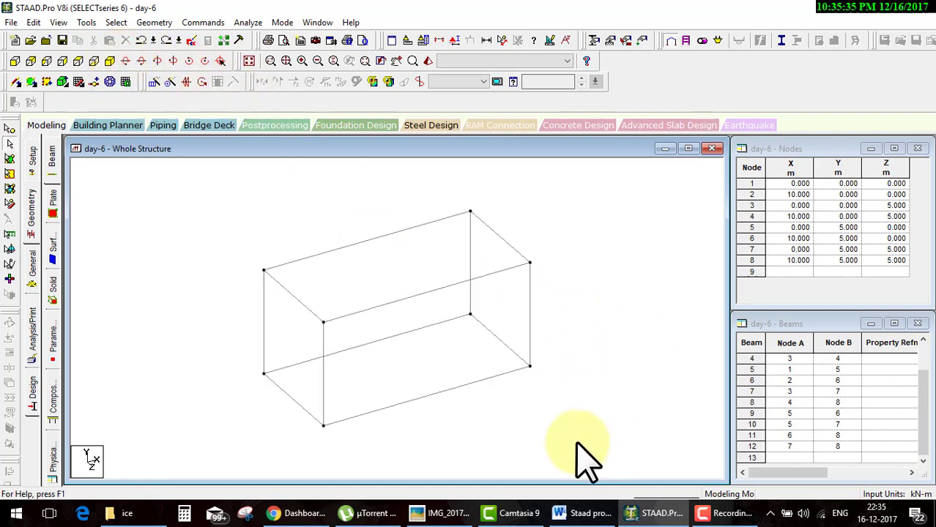
left_click(589, 514)
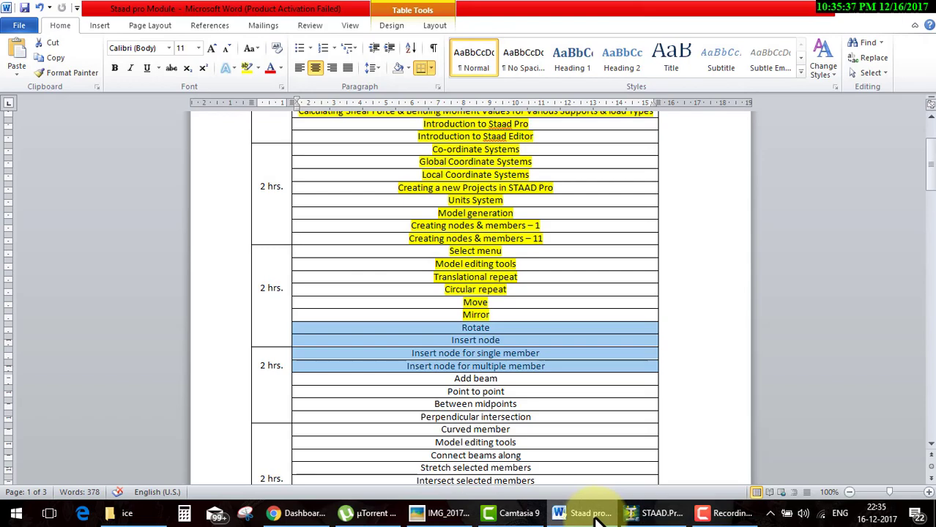
- Minimize the Word outline to return to the day-6 model
left_click(596, 517)
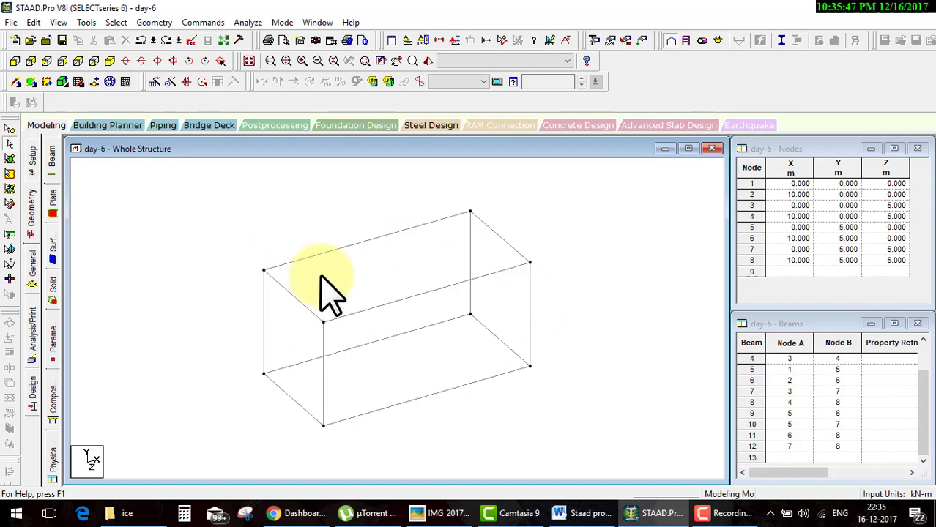
- Open Insert Node for beam 9 (nodes 5–6) and move the dialog clear of the model
left_click(342, 250)
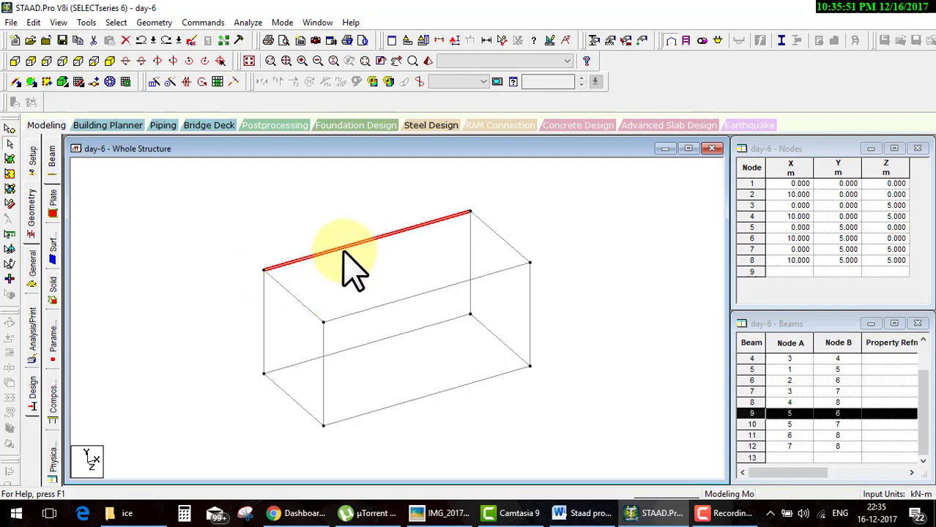
right_click(346, 249)
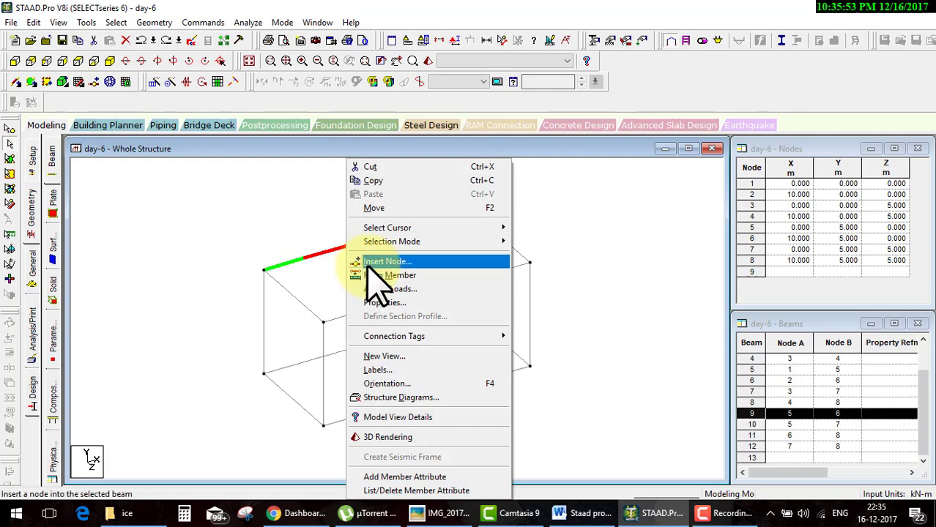
left_click(369, 264)
left_click_drag(417, 107, 683, 147)
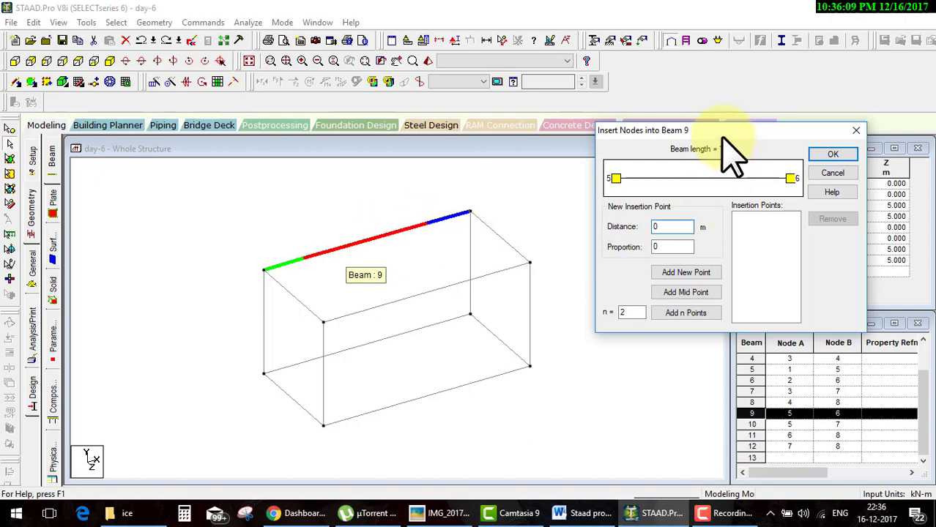
- Insert a node at distance 1 m on beam 9, splitting it into beams 9 and 13
left_click_drag(722, 138, 676, 83)
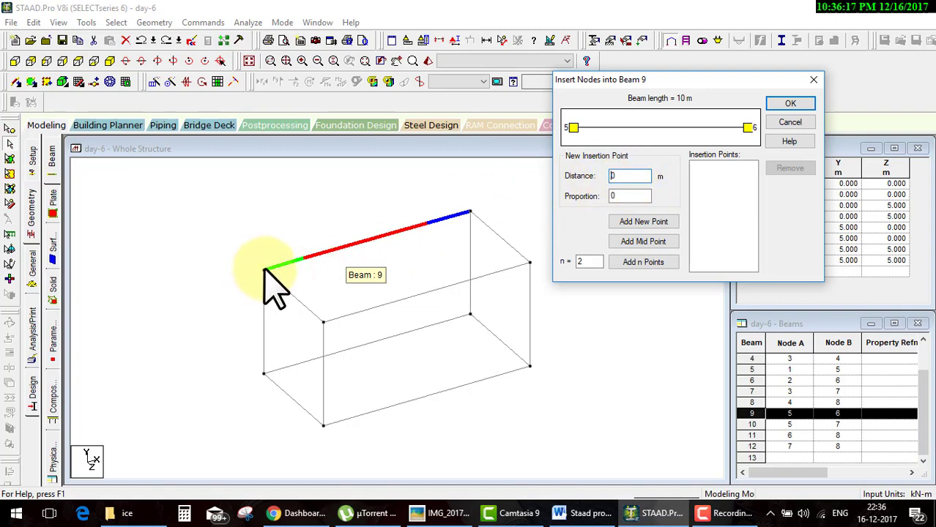
left_click(608, 176)
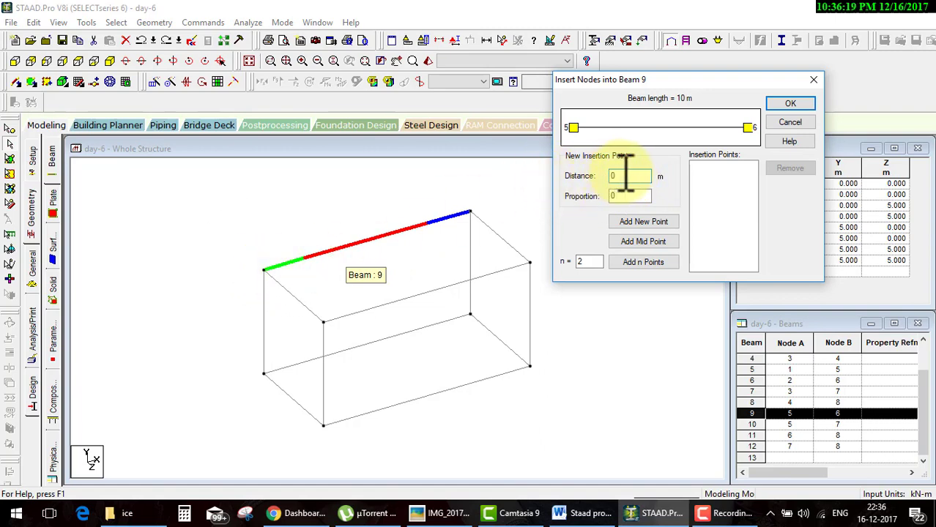
key("BackSpace")
type("1")
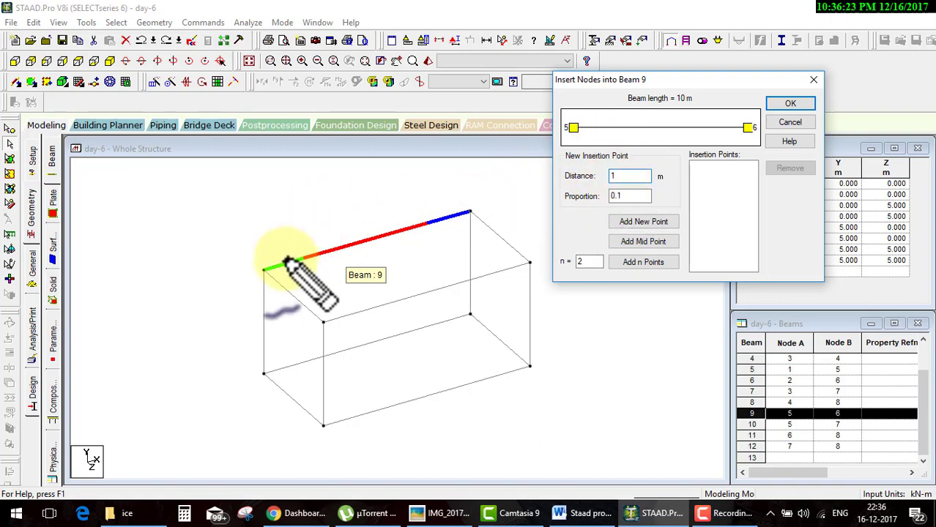
left_click_drag(252, 257, 308, 242)
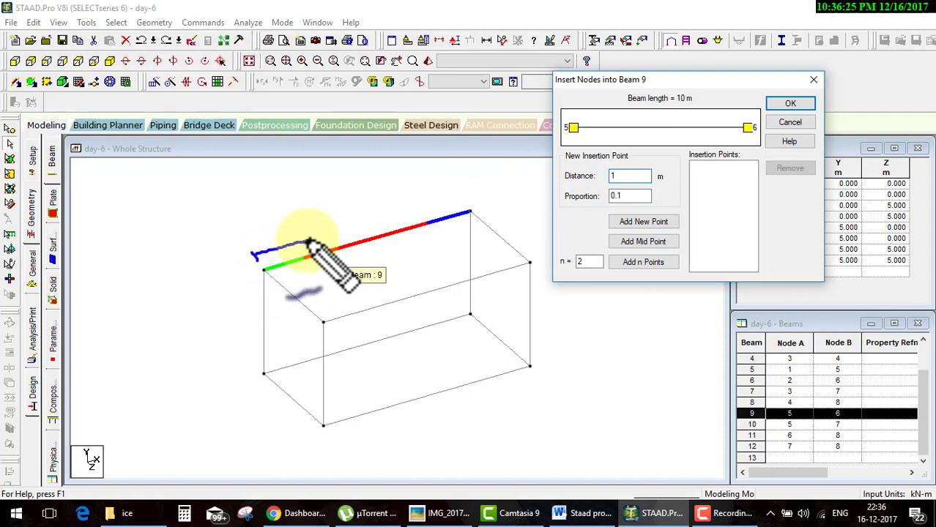
mouse_move(253, 221)
left_mouse_down()
mouse_move(297, 218)
mouse_move(314, 251)
left_mouse_up()
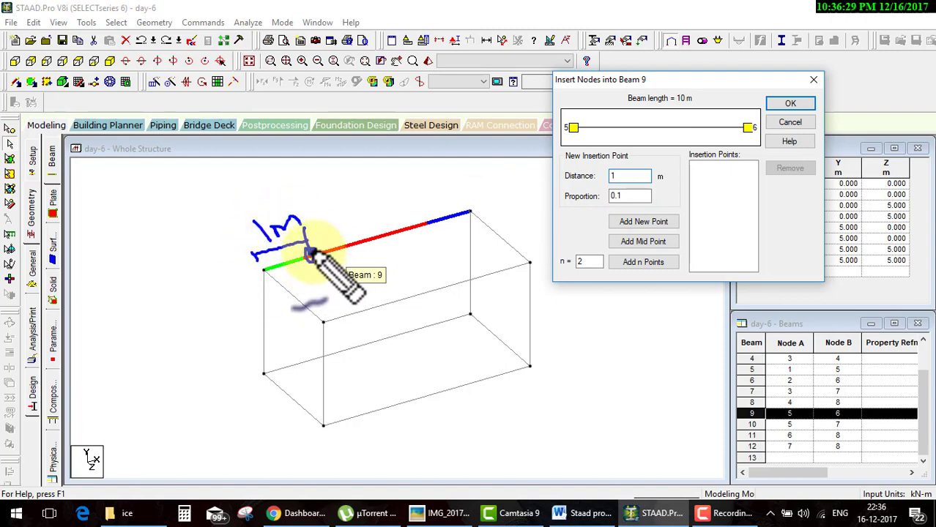
left_click(311, 255)
key("Escape")
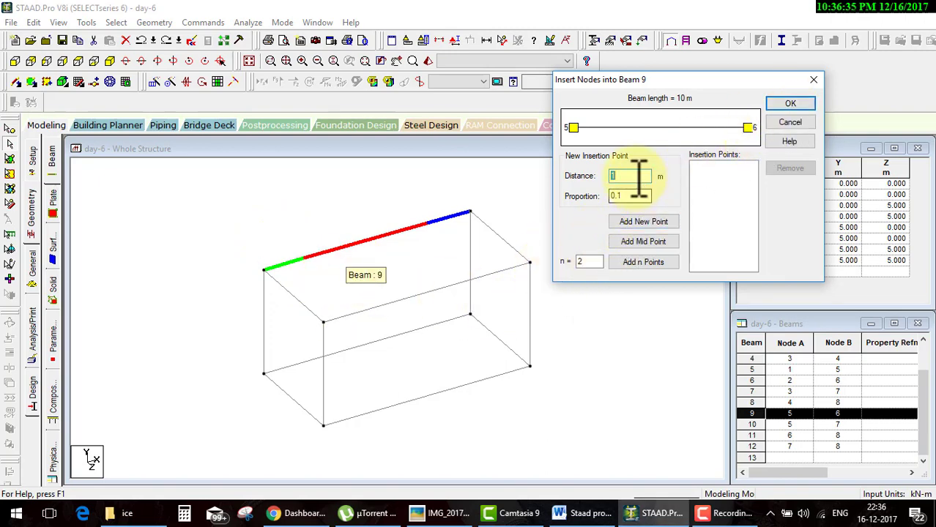
left_click(629, 220)
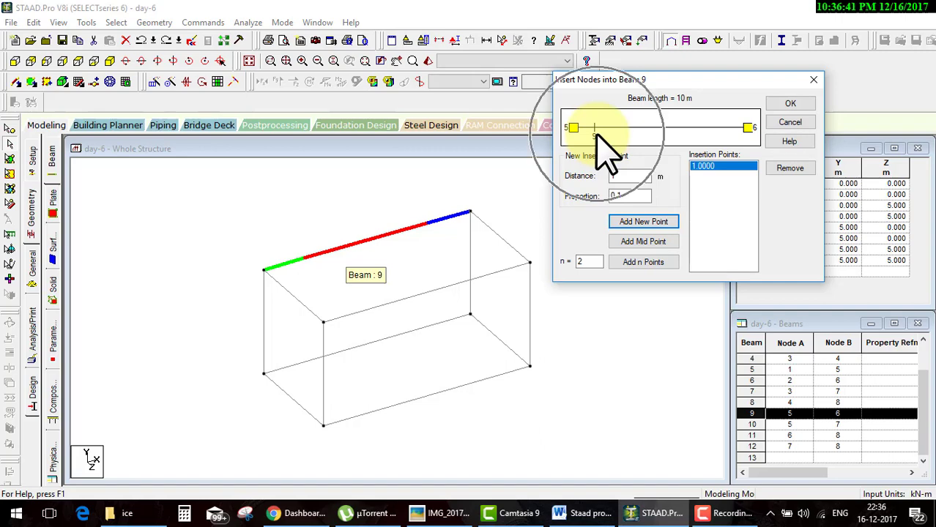
left_click(787, 104)
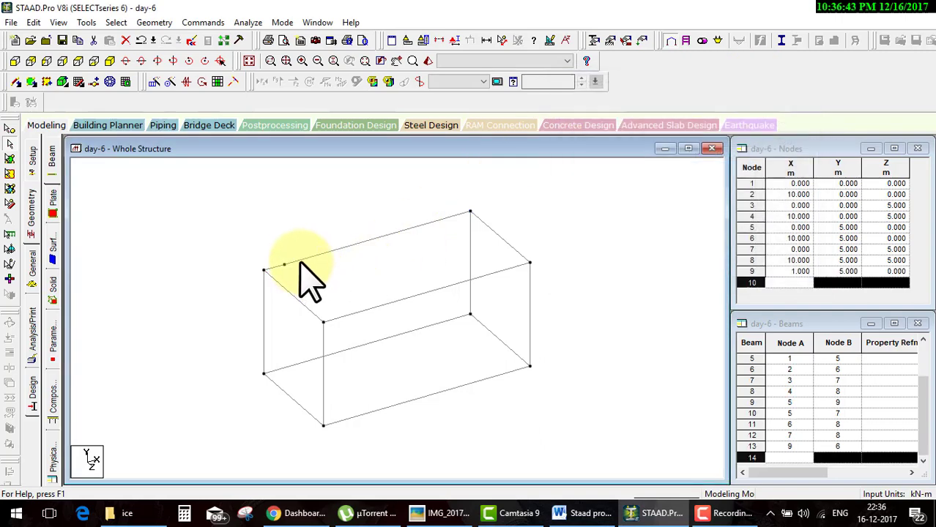
- Insert a node 4.5 m along beam 13, creating node 10 at X 5.5
left_click(376, 239)
right_click(383, 243)
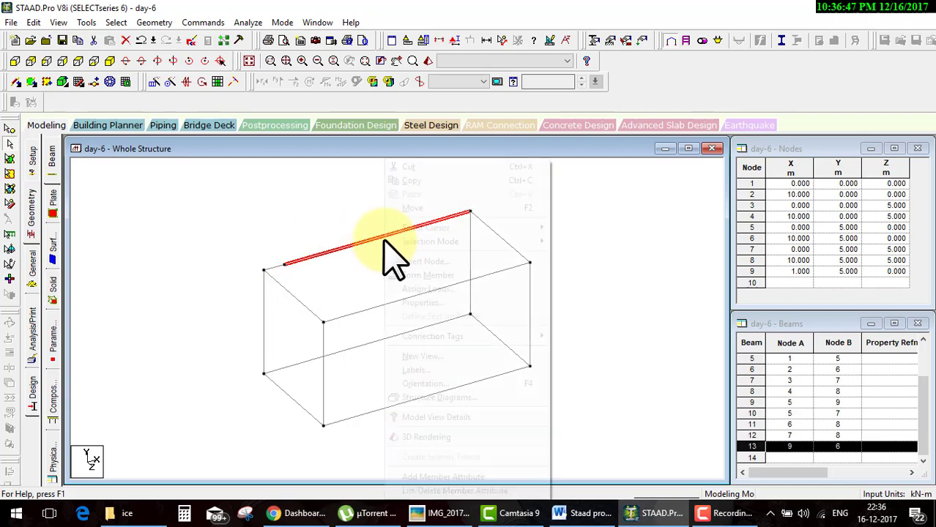
left_click(423, 263)
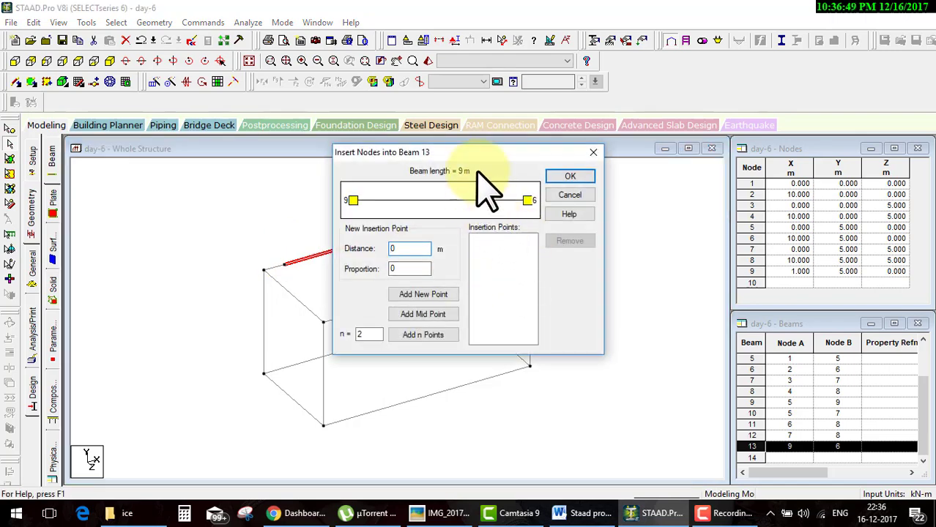
left_click_drag(483, 94, 609, 70)
left_click(534, 164)
type(".5")
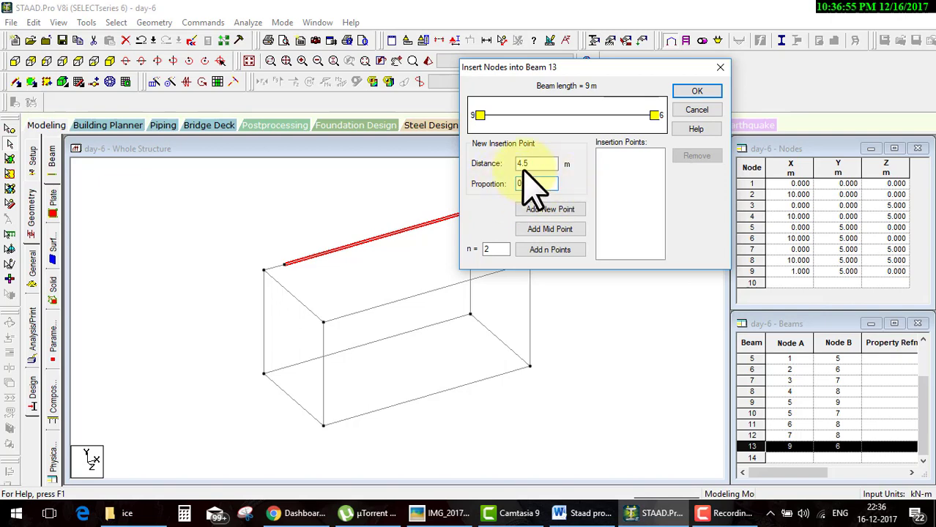
left_click(551, 210)
left_click(696, 91)
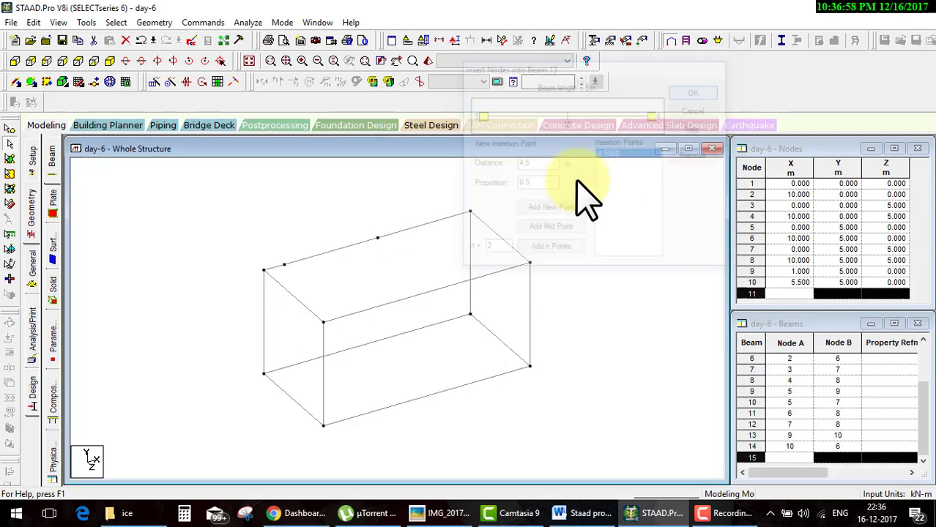
- Add a midpoint node on beam 14, creating node 11 at X 7.75
right_click(417, 225)
left_click(449, 260)
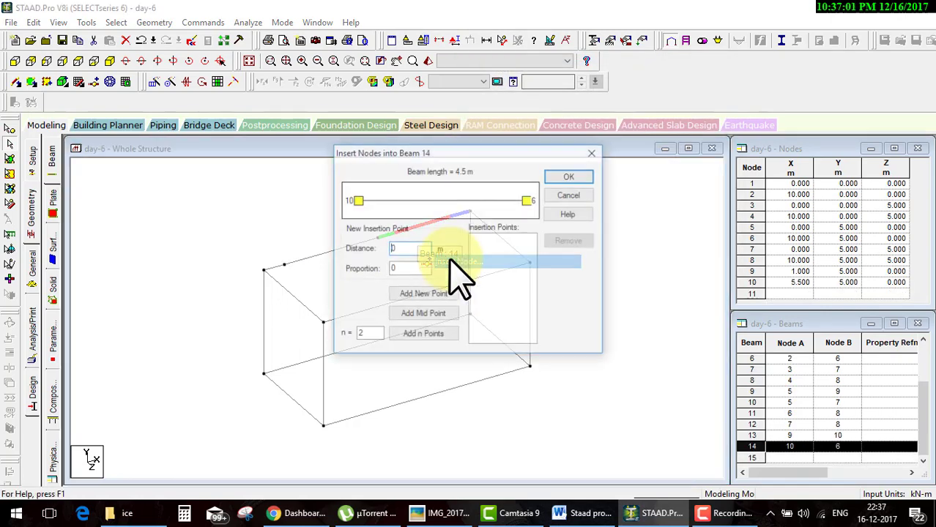
left_click(413, 313)
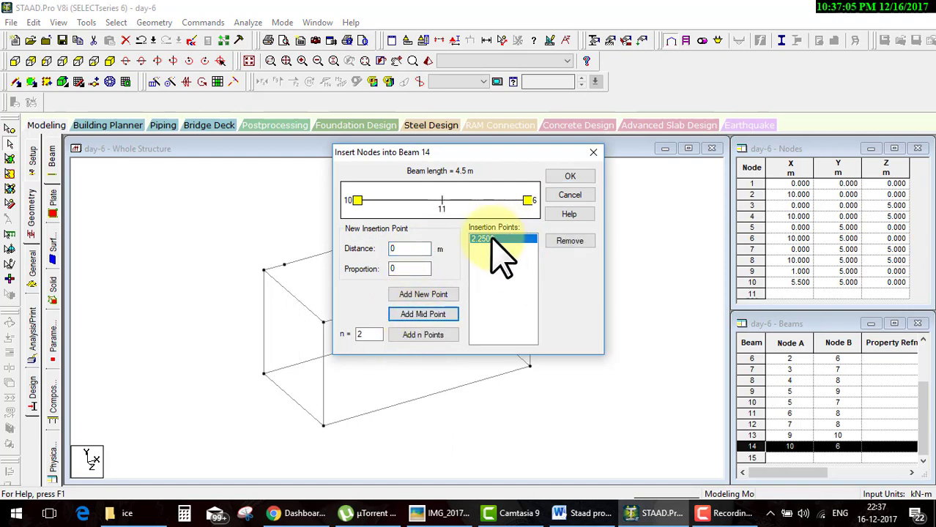
left_click(569, 176)
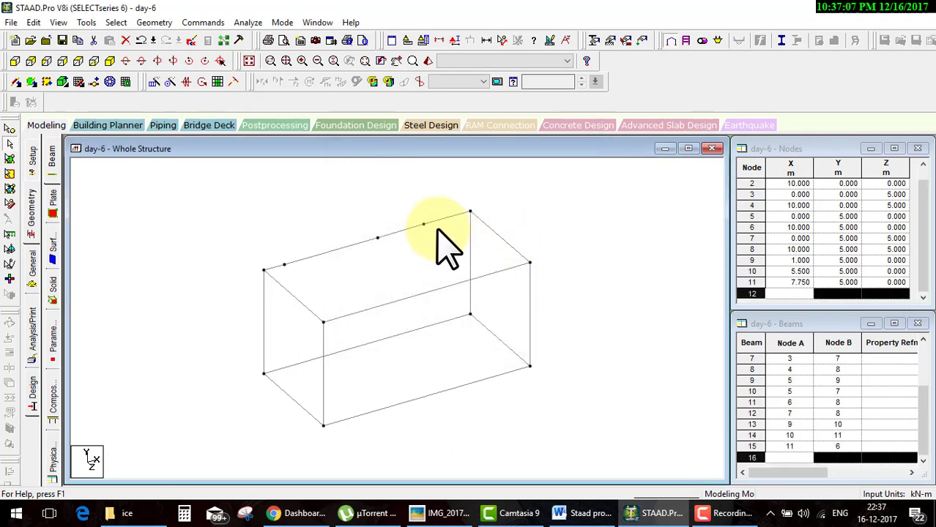
left_click(370, 311)
- Insert five equally spaced nodes (12–16) on beam 12, splitting it into six 1.667 m beams
right_click(373, 312)
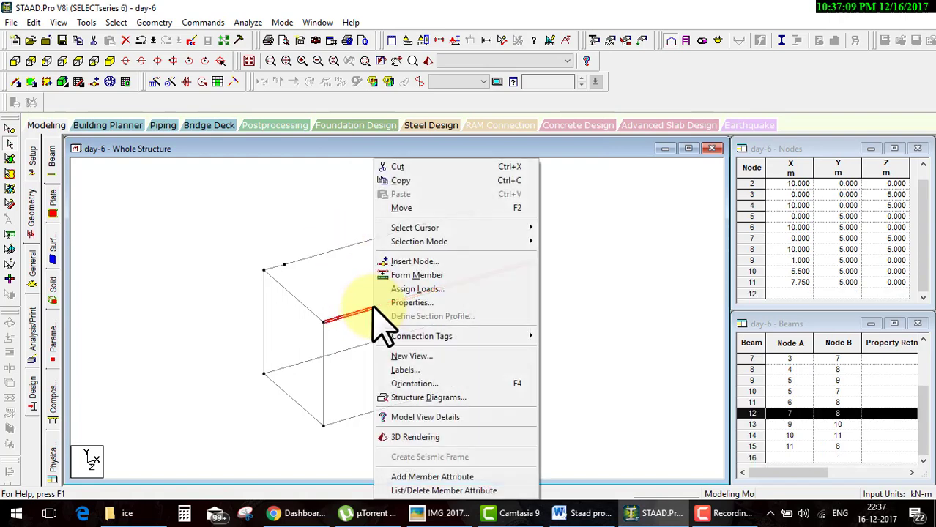
left_click(413, 264)
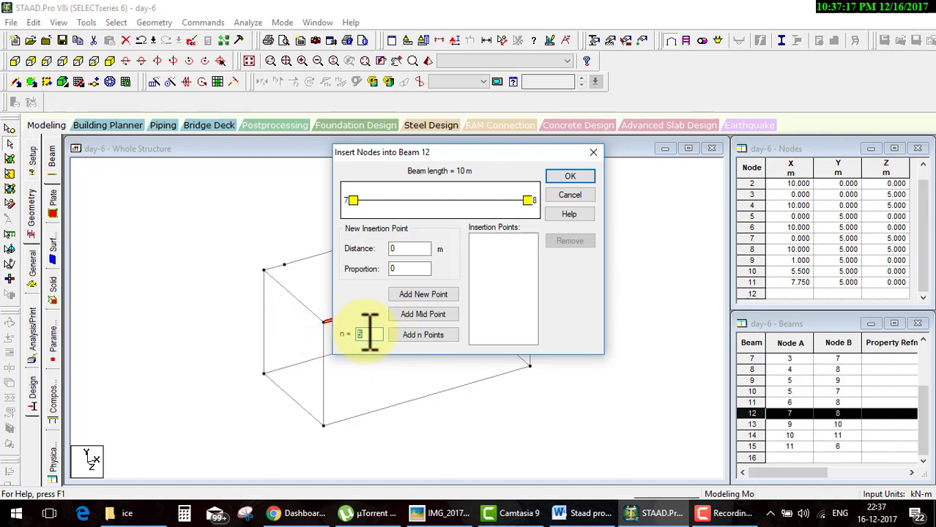
type("5")
left_click(417, 337)
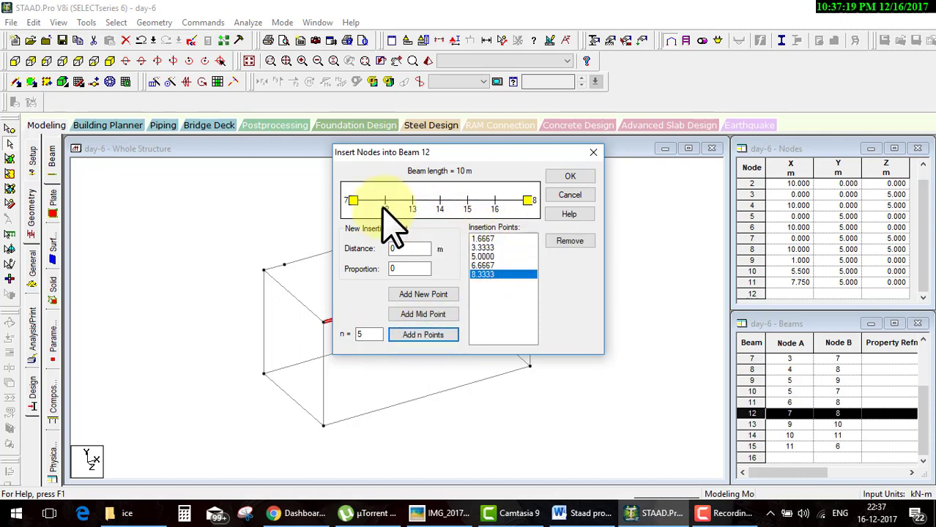
left_click(570, 176)
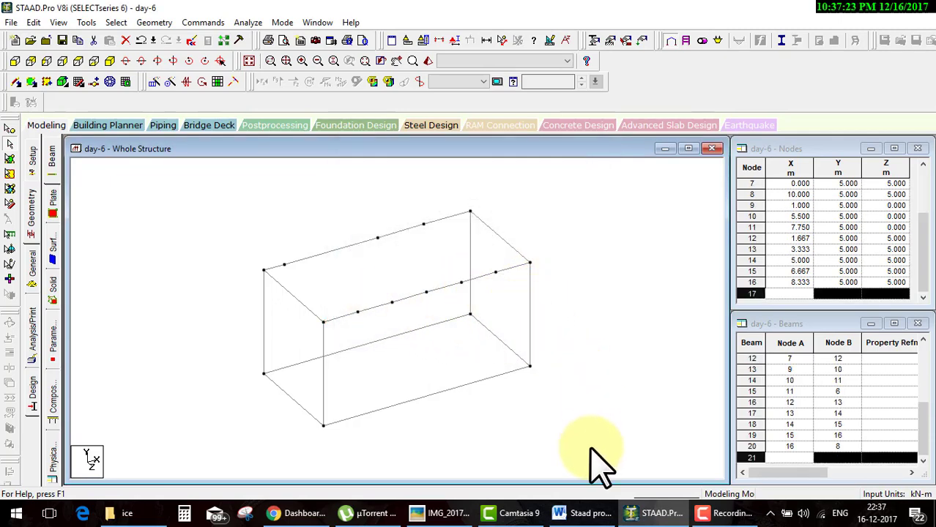
left_click(586, 513)
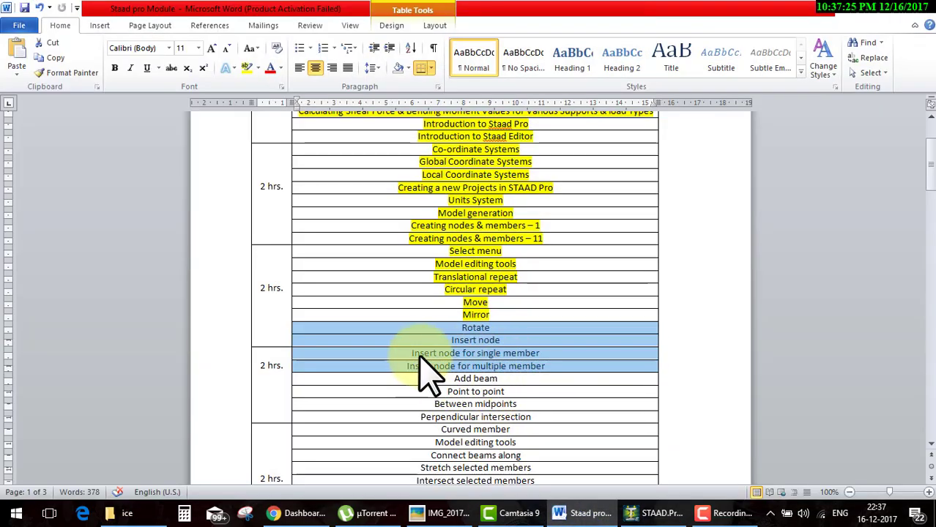
left_click(589, 510)
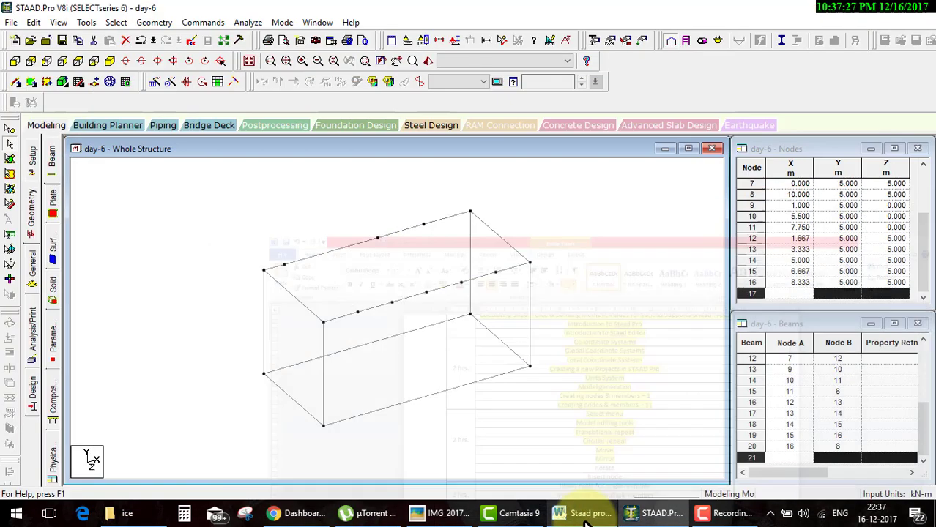
left_click(395, 337)
- Add n = 2 equally spaced nodes to each long bottom beam, dividing both into thirds
left_click(441, 391, "ctrl")
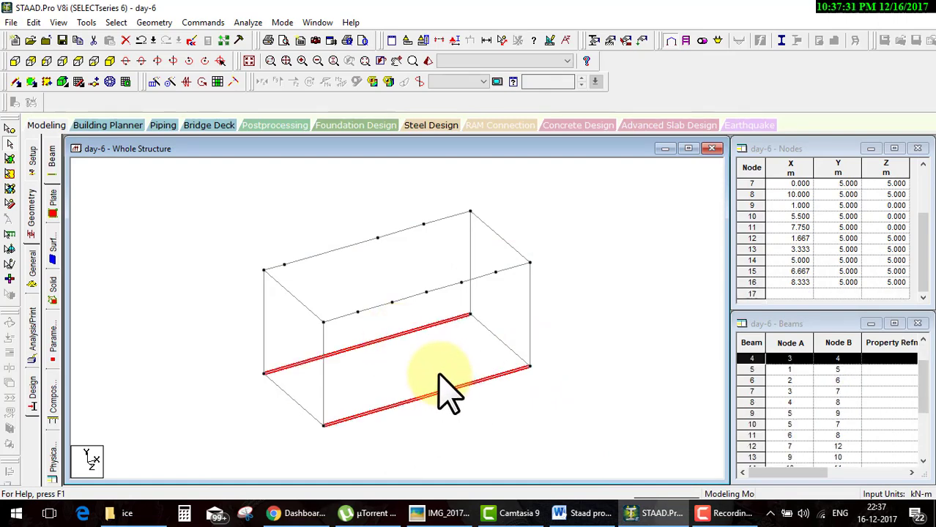
right_click(441, 391)
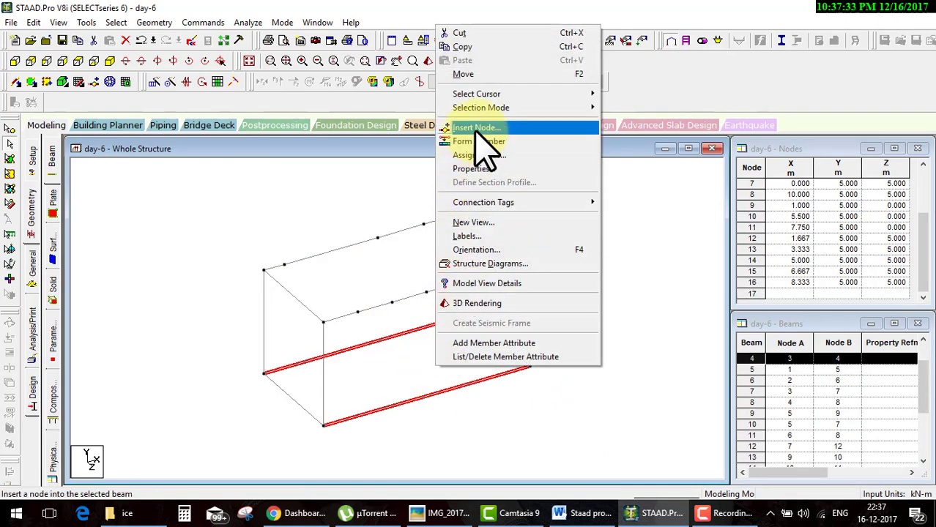
left_click(480, 129)
left_click_drag(501, 175, 383, 33)
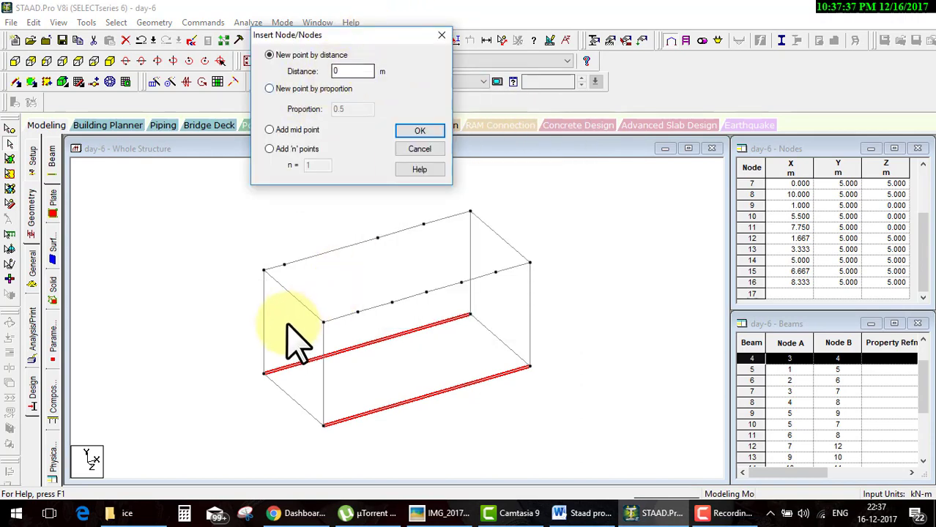
left_click(282, 89)
left_click(310, 131)
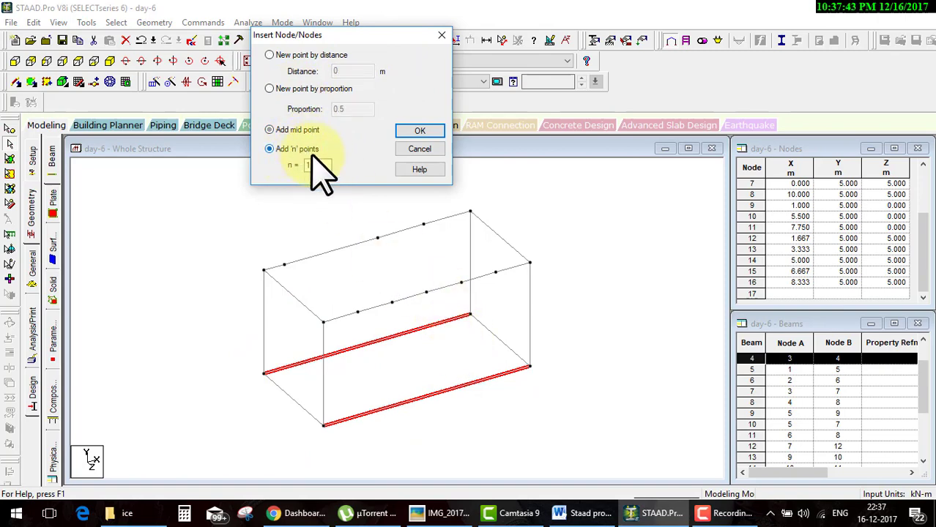
type("2")
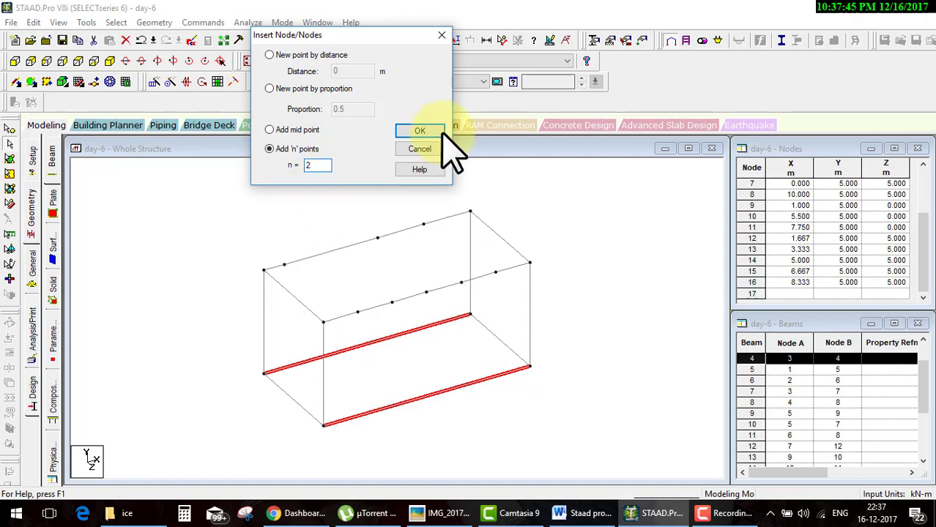
left_click(432, 132)
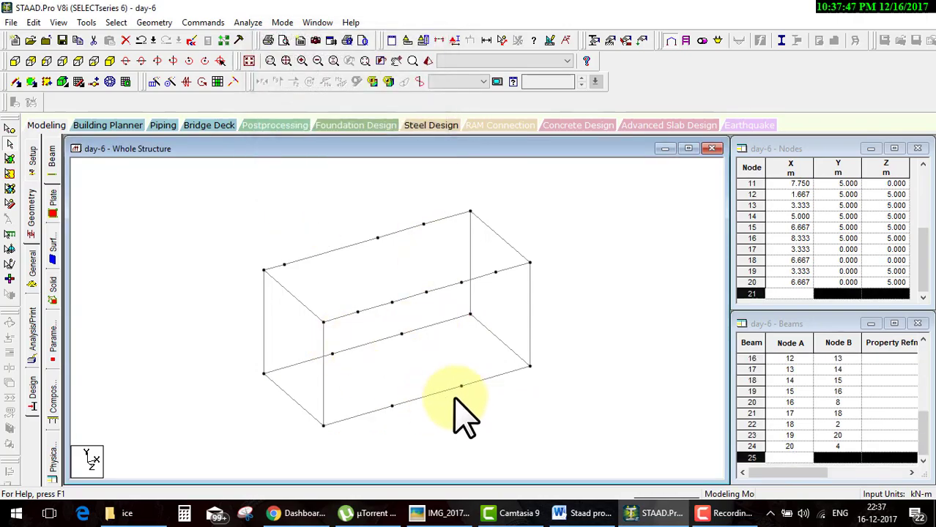
left_click(582, 512)
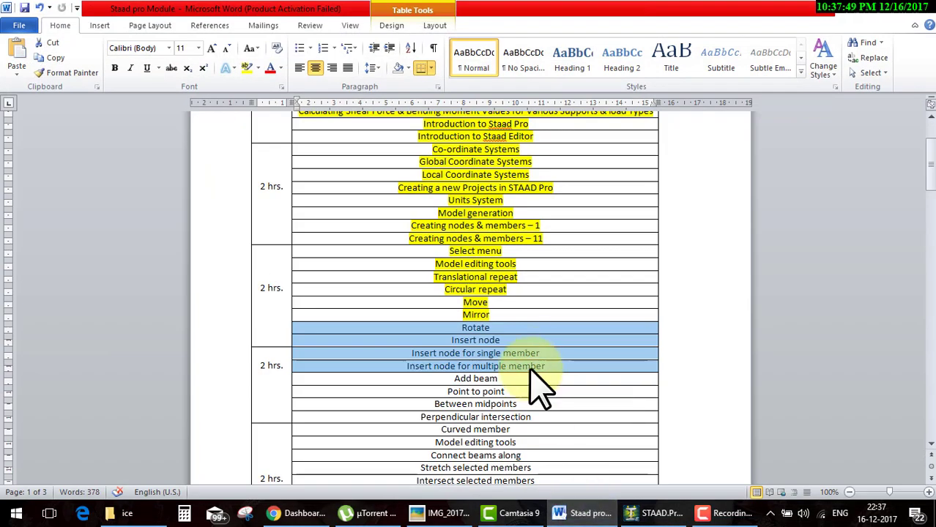
- Highlight the Rotate, Insert node, Add beam and Point to point syllabus rows in yellow
left_click(549, 355)
left_click_drag(569, 368, 432, 329)
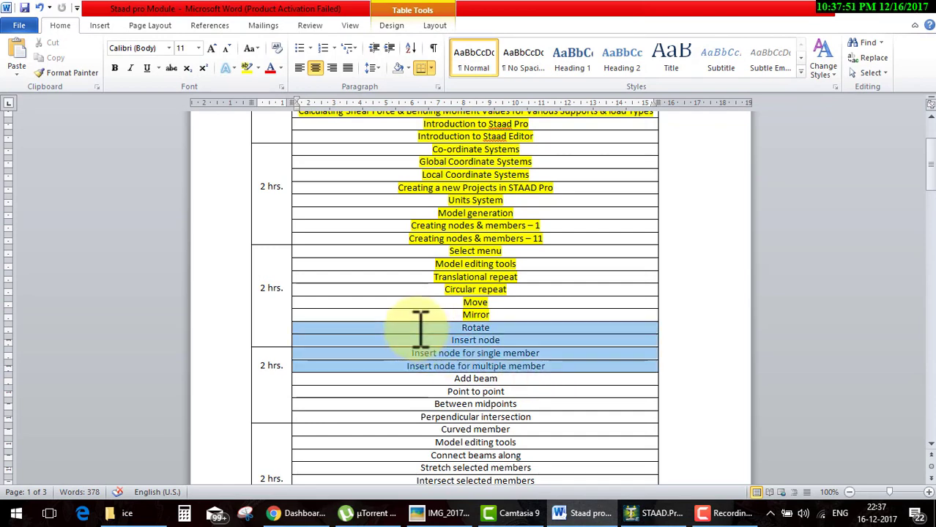
left_click(247, 66)
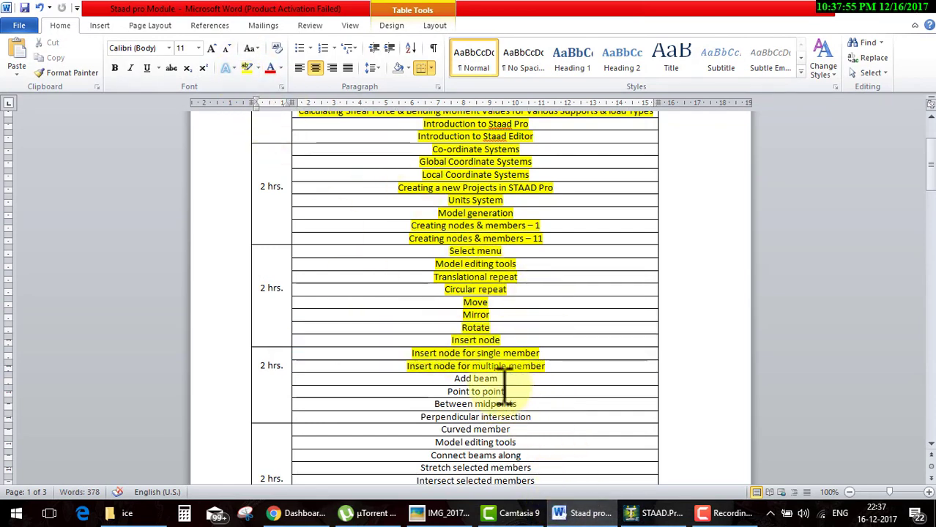
left_click_drag(504, 391, 512, 363)
left_click(246, 68)
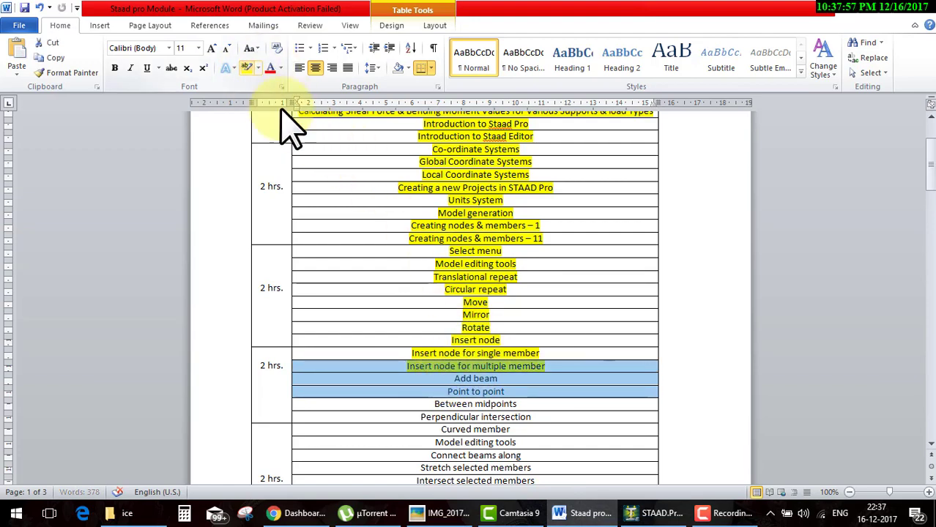
- Draw diagonal beam 25 point-to-point from node 5 to node 8 across the top
left_click(591, 512)
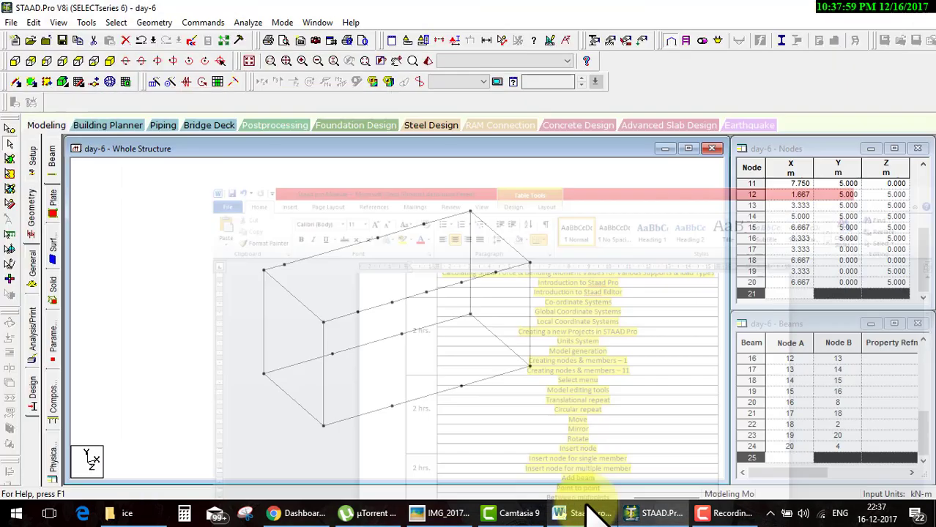
left_click(572, 221)
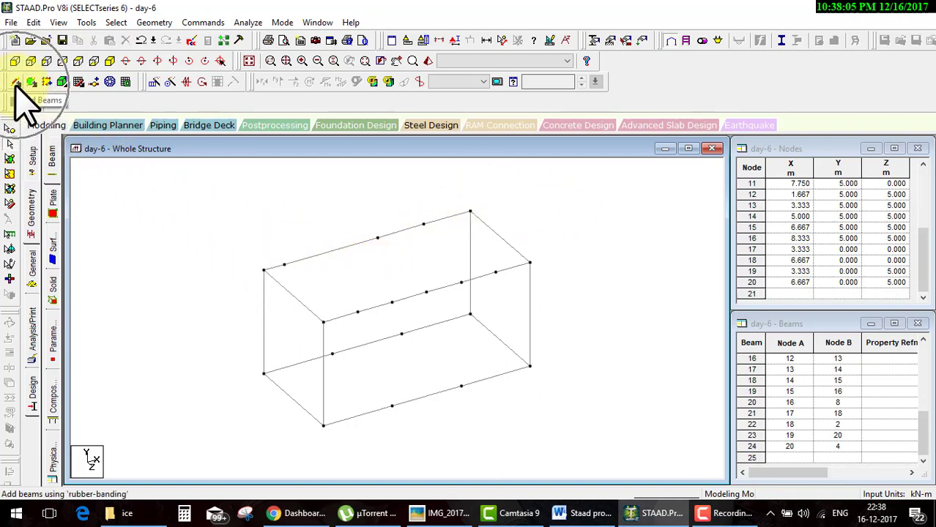
left_click(15, 81)
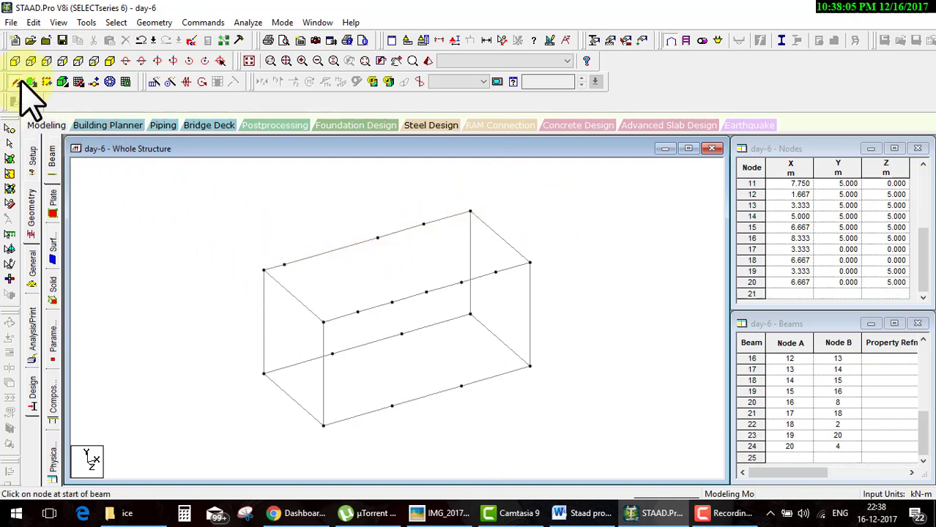
left_click(264, 271)
left_click(531, 262)
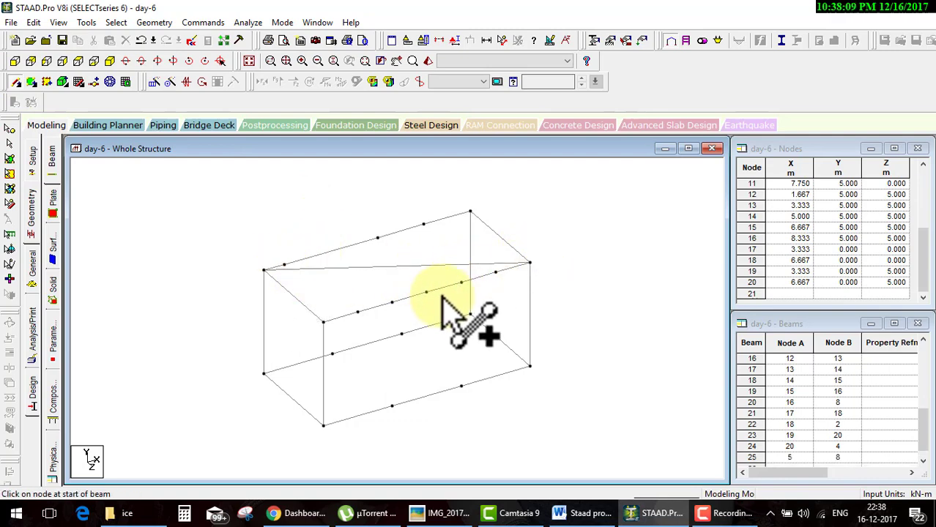
- Add a second diagonal beam ending at the bottom-left node and accept the auto save
left_click(323, 322)
left_click(262, 374)
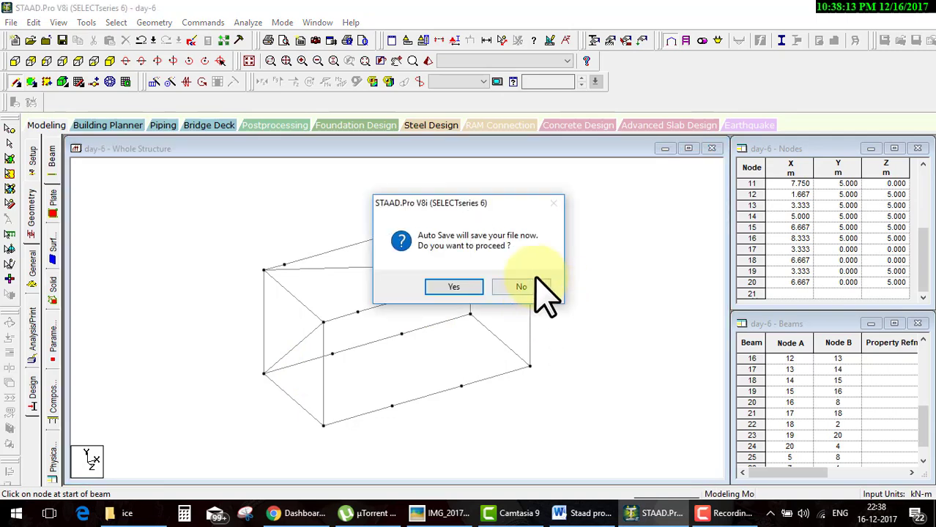
left_click(447, 284)
left_click(388, 279)
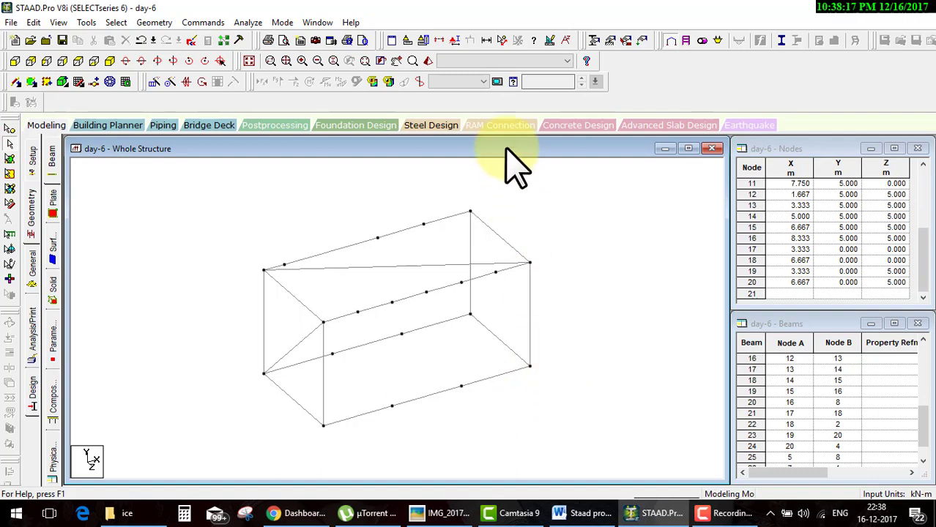
left_click(502, 43)
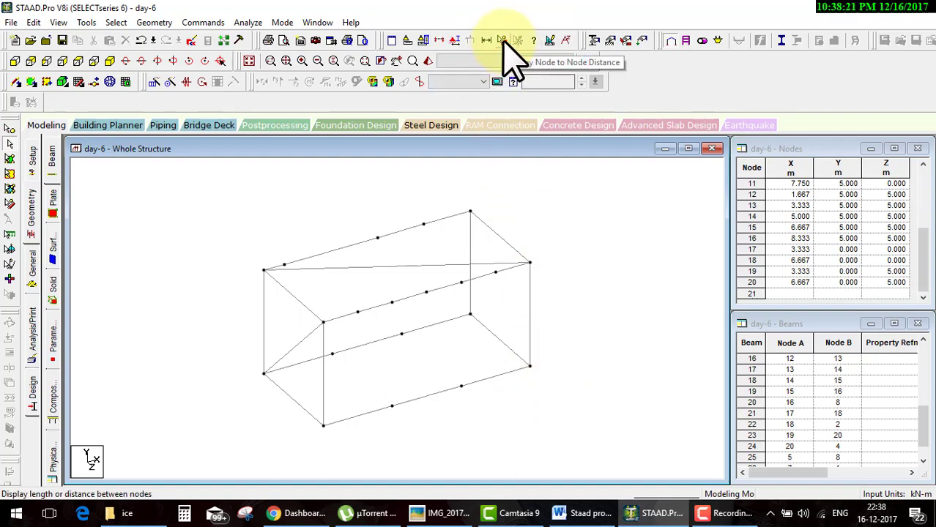
- Measure the 5.000 m vertical span and the 11.180 m top diagonal between nodes
left_click(531, 262)
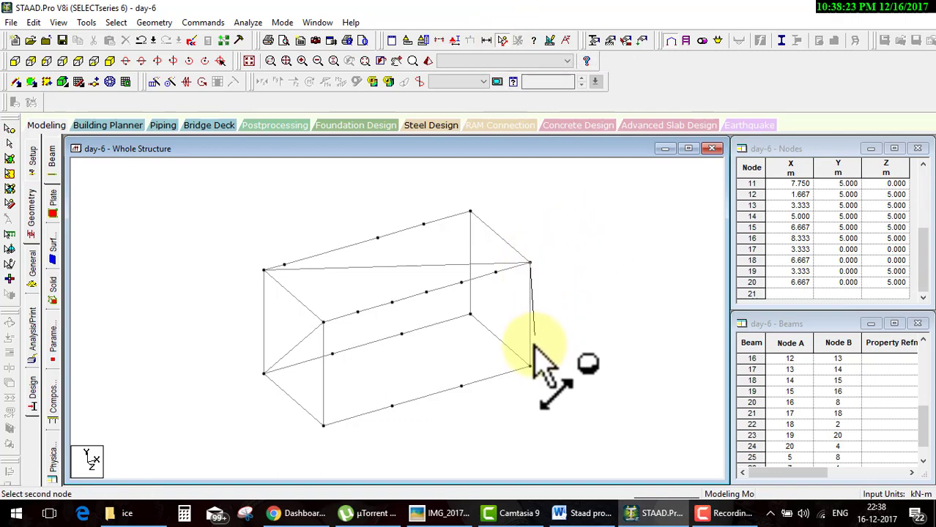
left_click(531, 366)
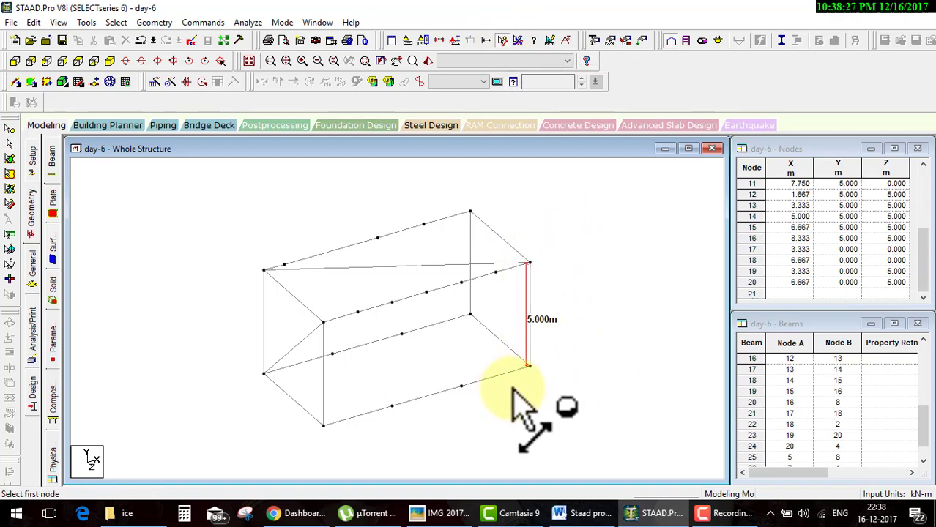
left_click(519, 42)
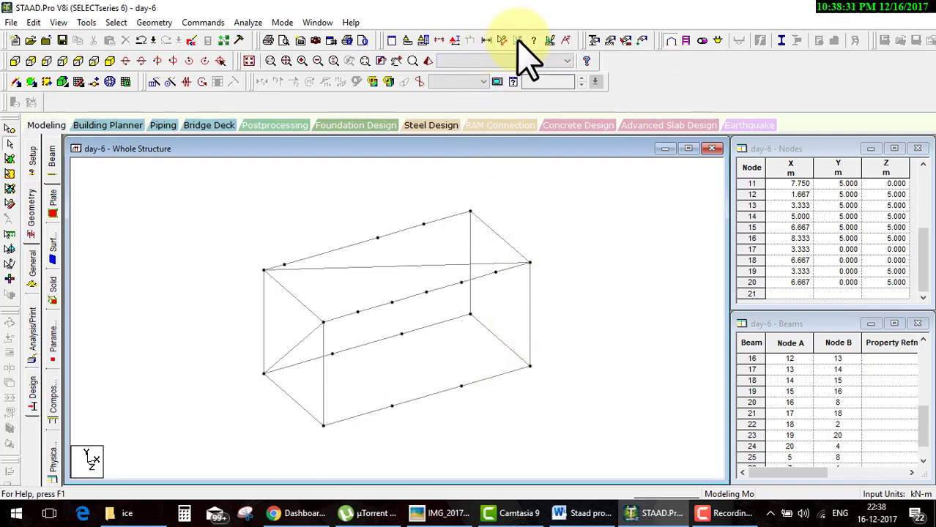
left_click(503, 38)
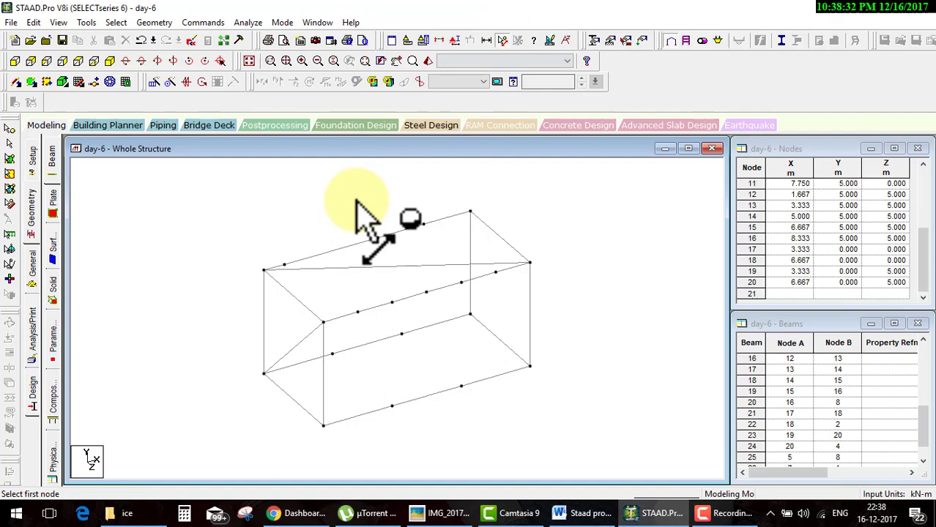
left_click(264, 268)
left_click(530, 262)
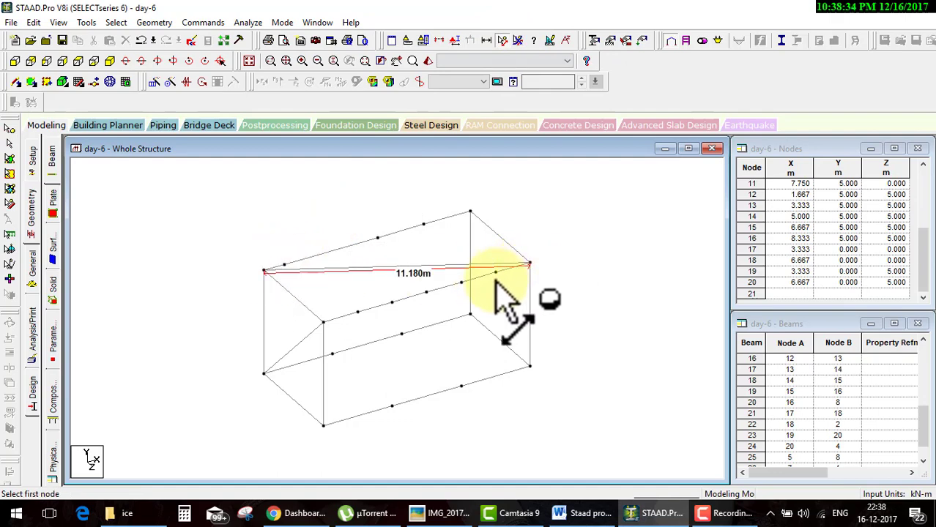
- Measure the 1.667 m mid-edge gap and 7.071 m lower diagonal, then clear the measurements
left_click(426, 293)
left_click(462, 282)
left_click(323, 322)
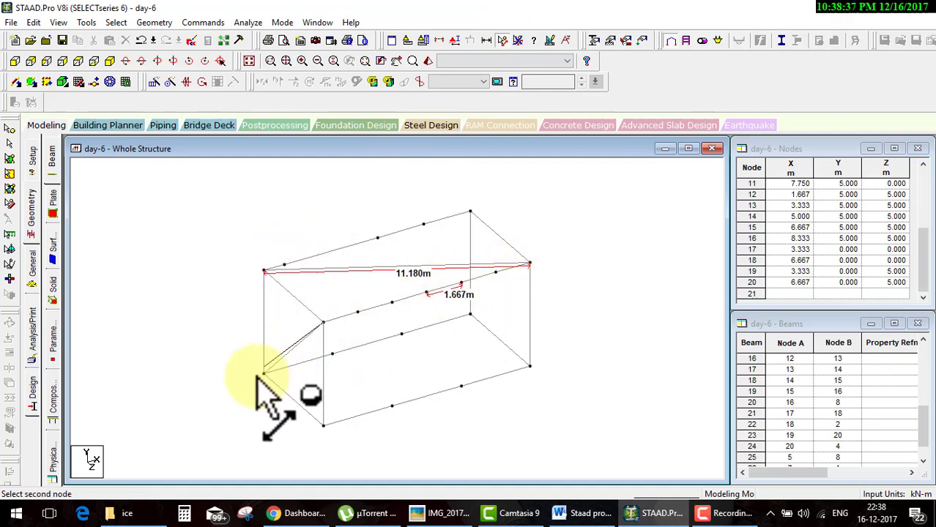
left_click(265, 375)
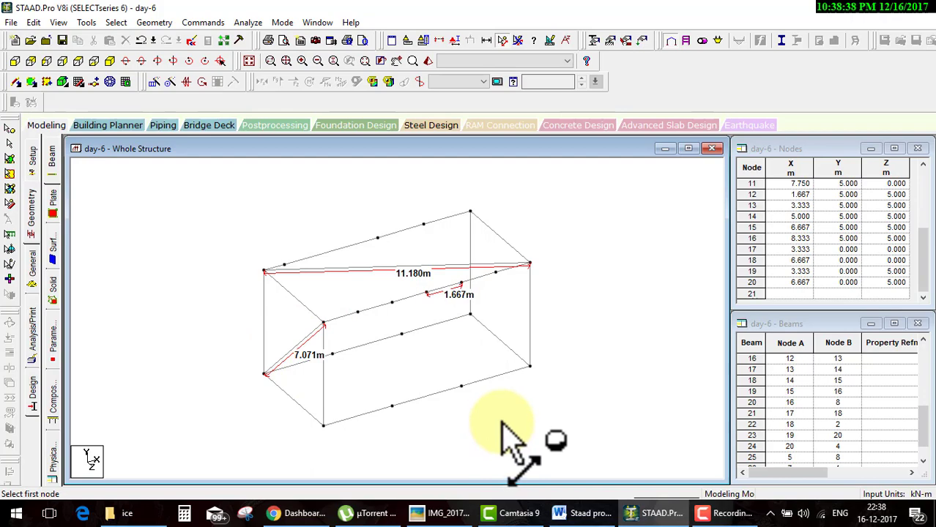
left_click(518, 40)
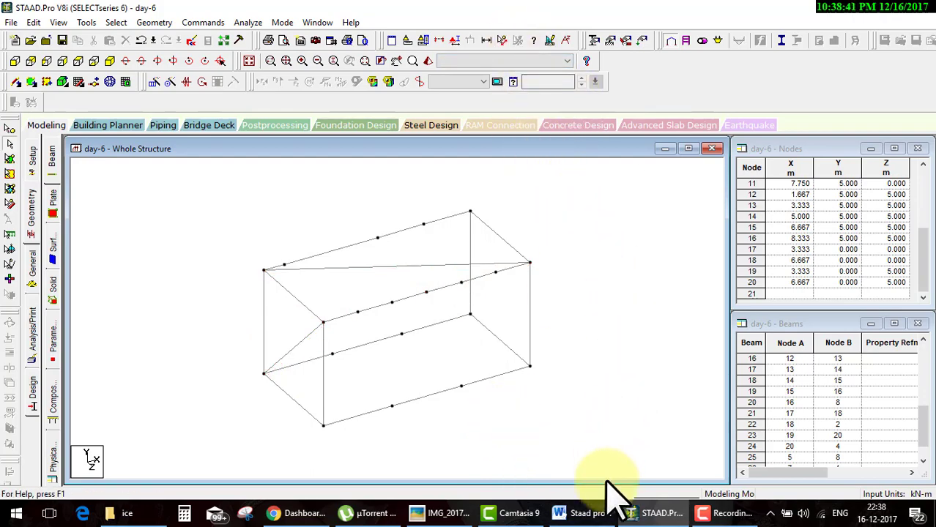
left_click(582, 513)
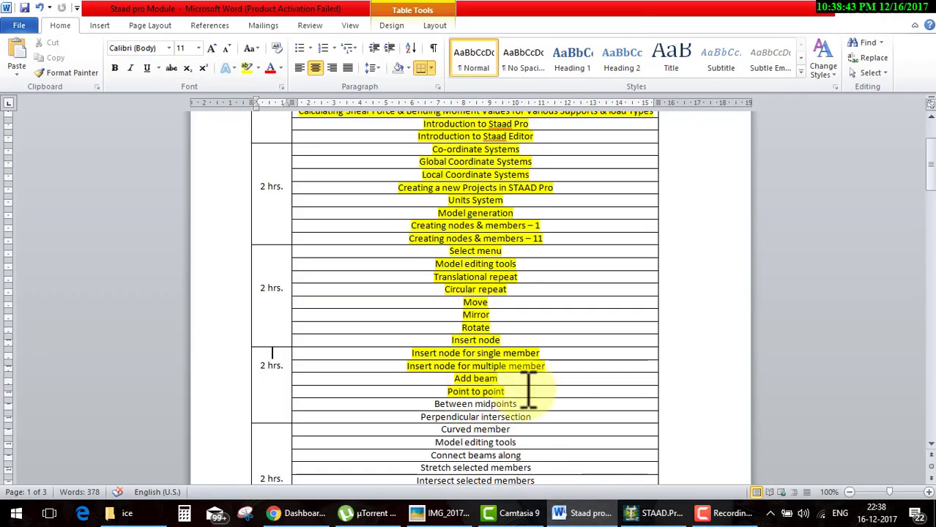
- Select the syllabus rows from Insert node for multiple member through Between midpoints
left_click_drag(504, 390, 495, 366)
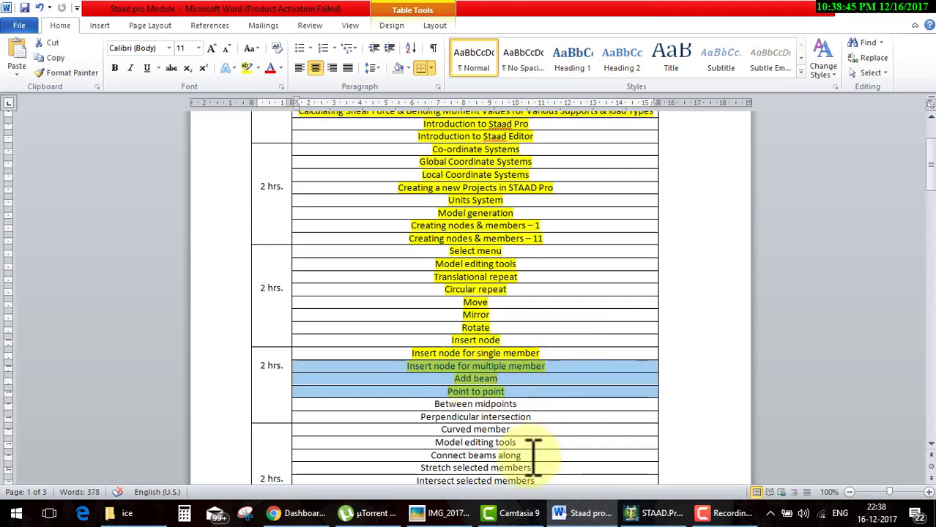
left_click(583, 512)
left_click(581, 514)
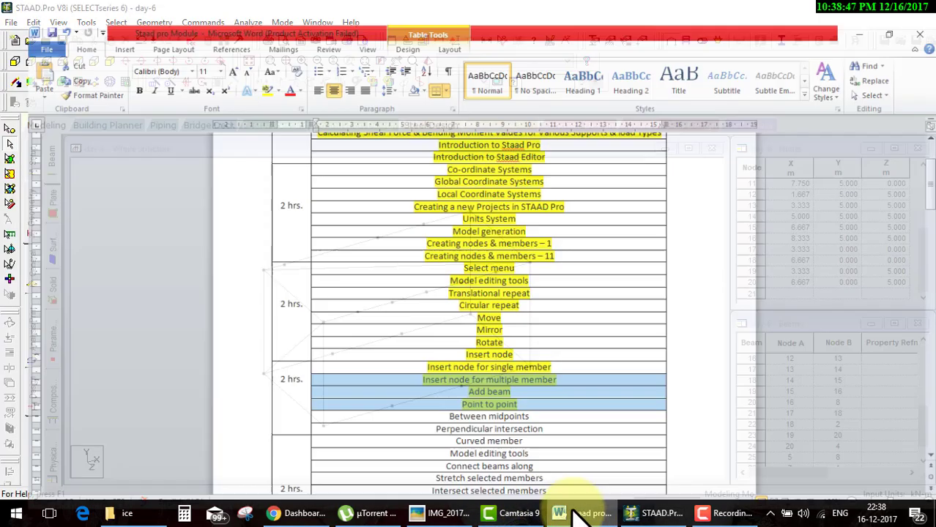
mouse_move(536, 402)
left_mouse_down()
mouse_move(422, 409)
mouse_move(422, 397)
mouse_move(422, 410)
left_mouse_up()
- Add a midpoint node on vertical beam 8, creating node 21 at (10, 2.5, 5)
left_click(584, 501)
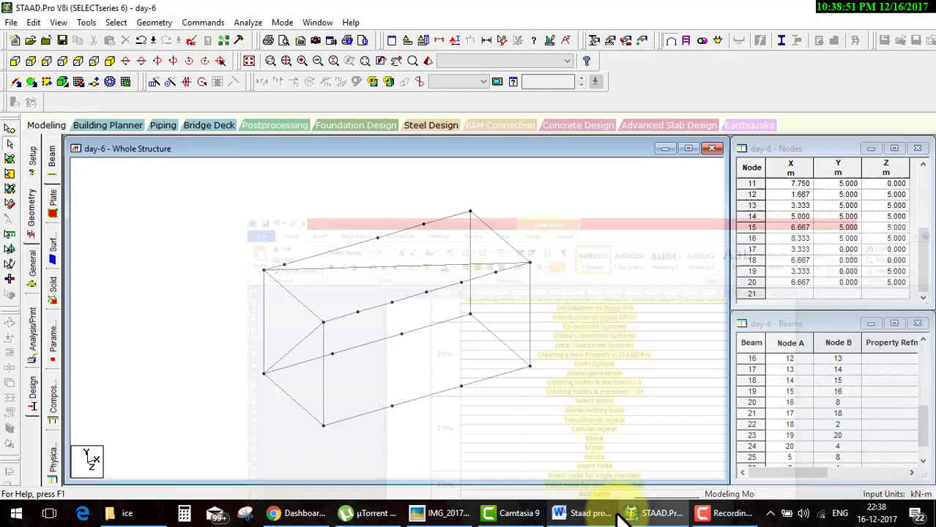
left_click(529, 323)
right_click(530, 325)
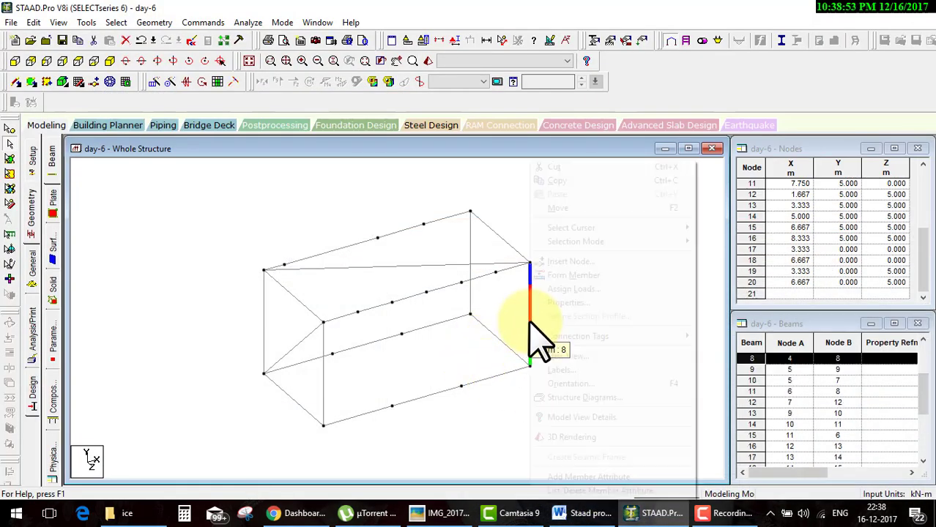
left_click(555, 262)
left_click(423, 315)
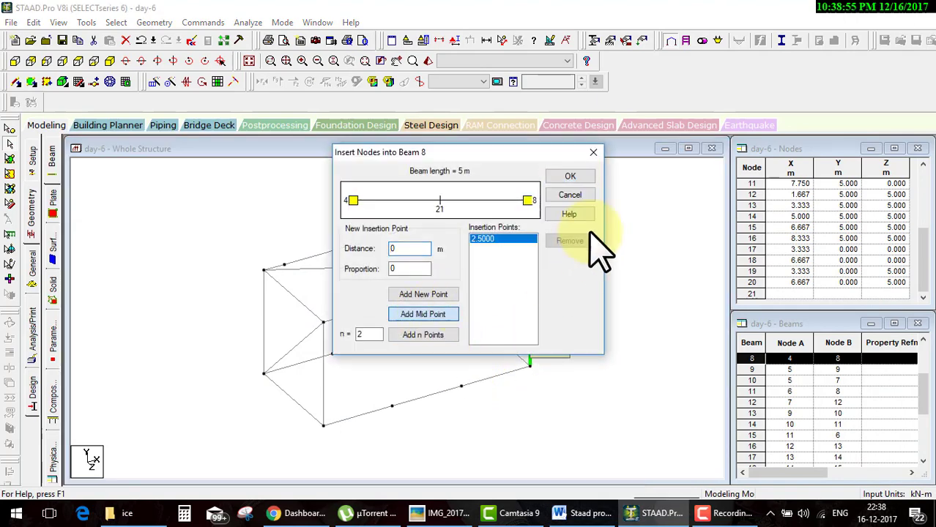
left_click(569, 176)
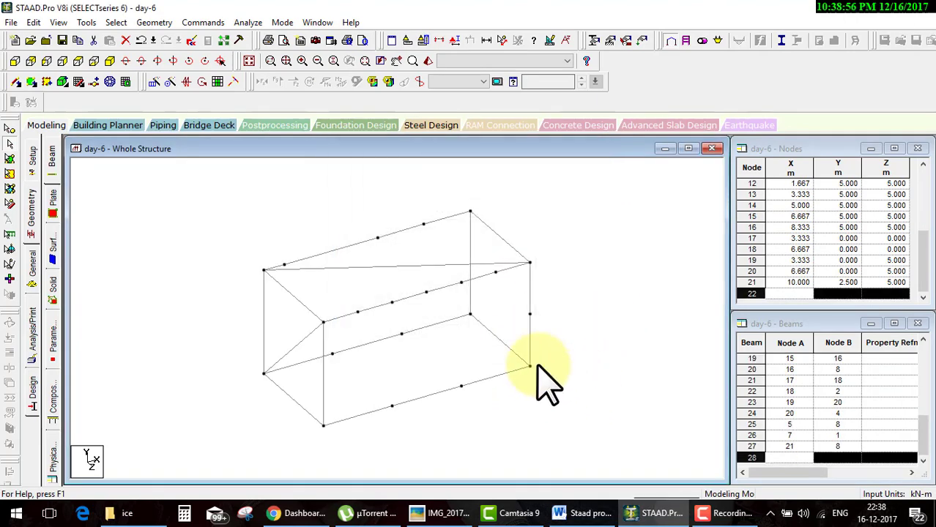
- Highlight the Between midpoints and Perpendicular intersection syllabus rows in yellow
left_click(586, 513)
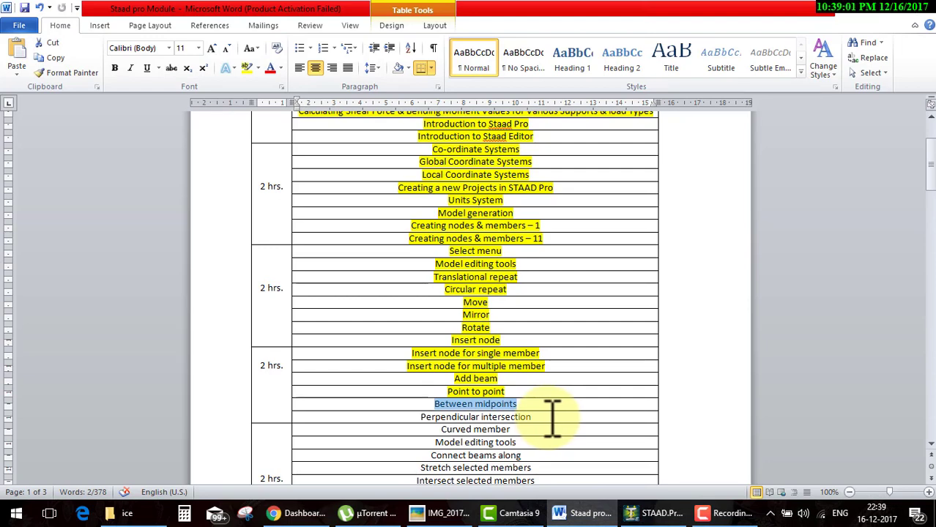
mouse_move(553, 419)
left_mouse_down()
mouse_move(397, 409)
mouse_move(397, 398)
left_mouse_up()
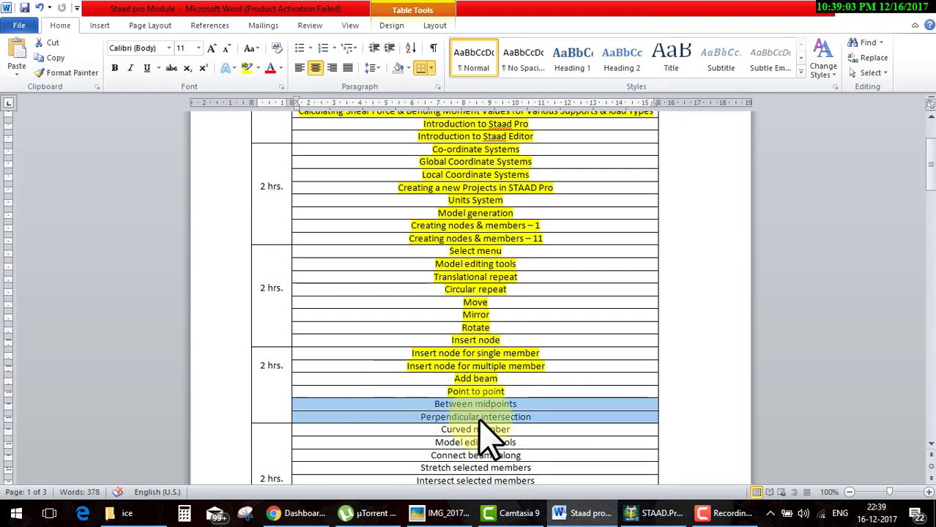
left_click(249, 68)
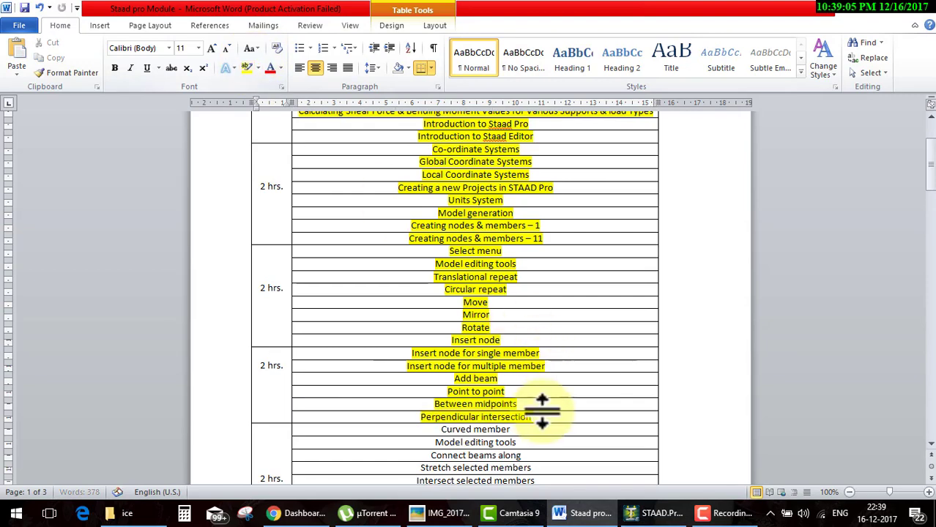
- Box-select the frame and delete its beams along with the orphan nodes
left_click(585, 517)
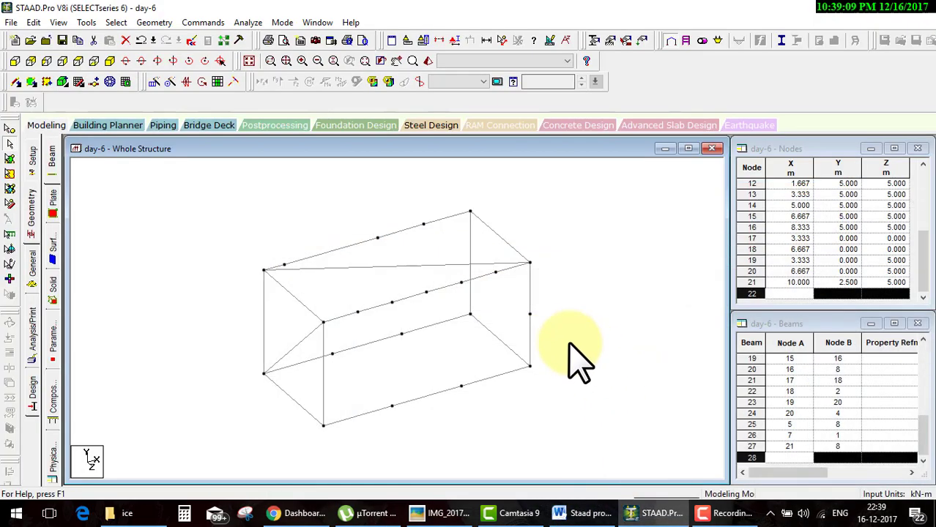
left_click_drag(553, 429, 203, 252)
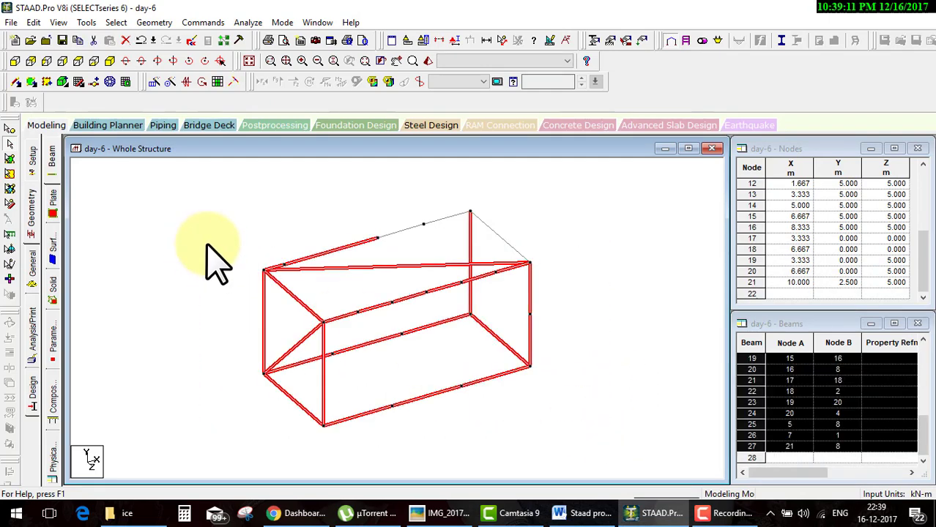
key("Delete")
left_click(517, 287)
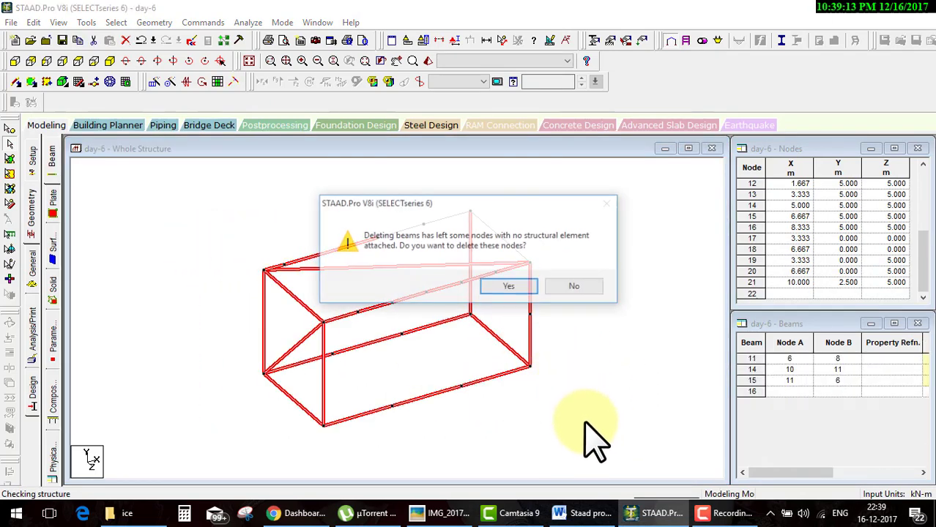
left_click(509, 286)
- Delete the remaining three beams and their nodes, leaving the workspace blank
left_click_drag(668, 400, 187, 186)
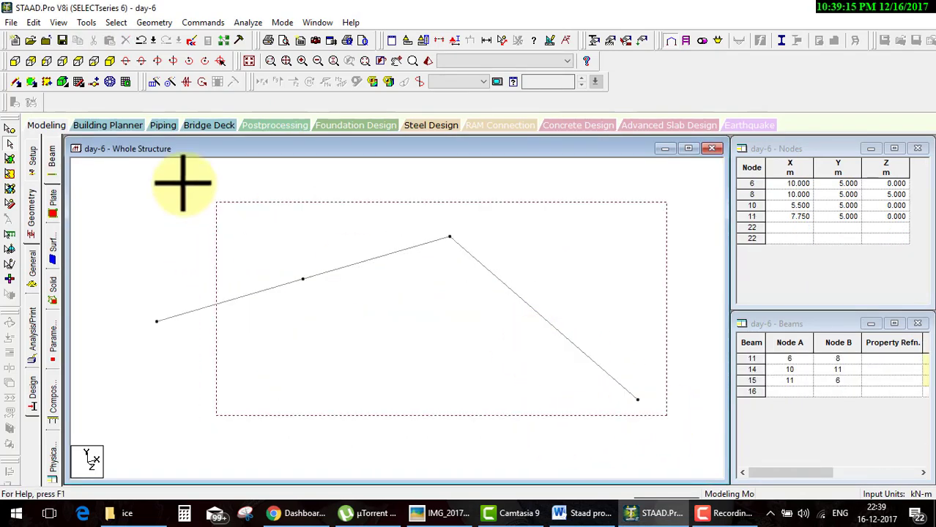
key("Delete")
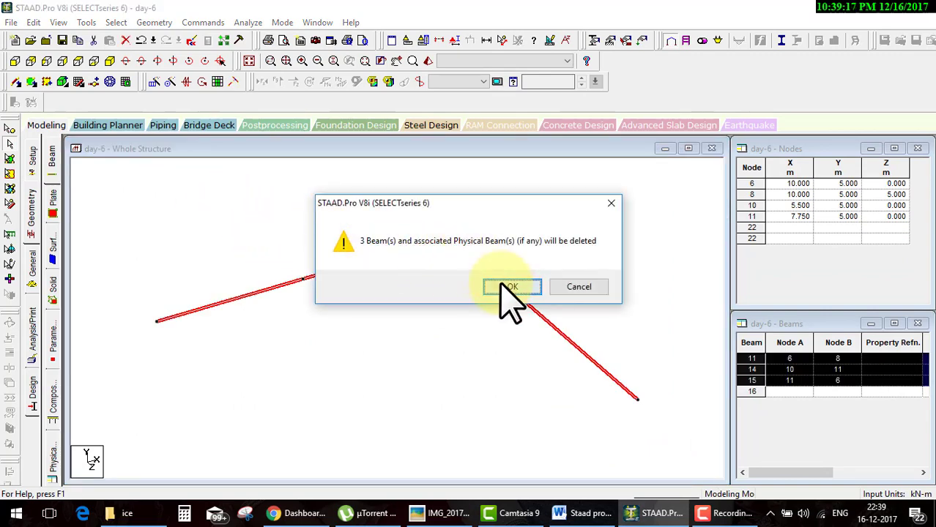
left_click(505, 284)
left_click(506, 287)
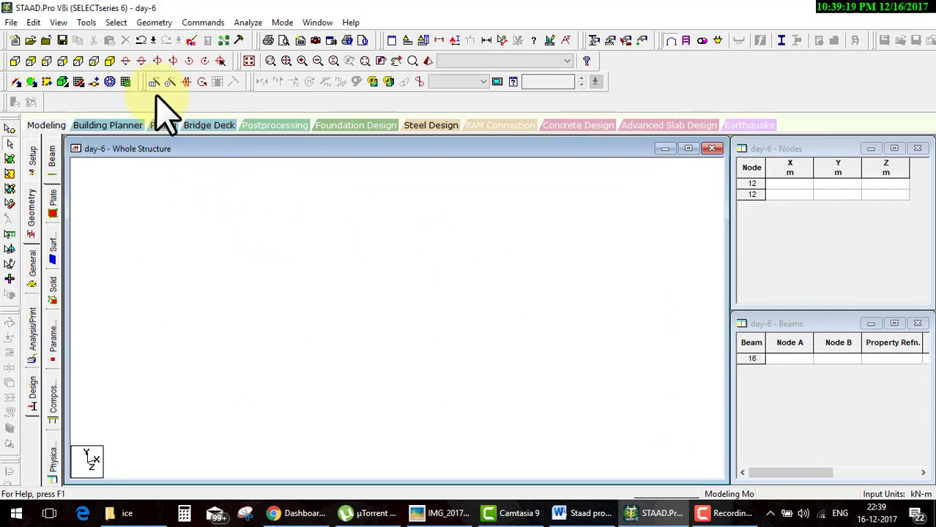
left_click(126, 82)
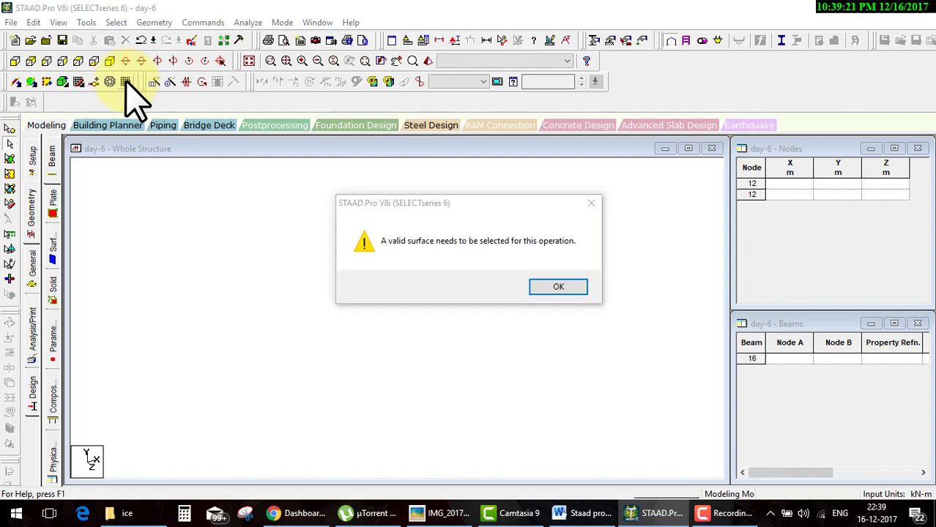
- On the front-view snap grid, draw beams joining (0,0), (10,10) and (10,0)
left_click(554, 284)
left_click(79, 81)
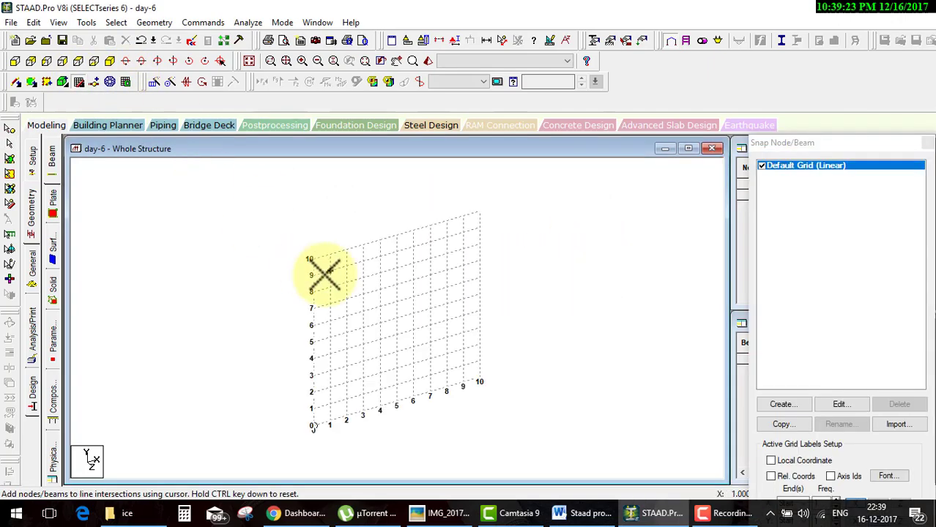
left_click(15, 60)
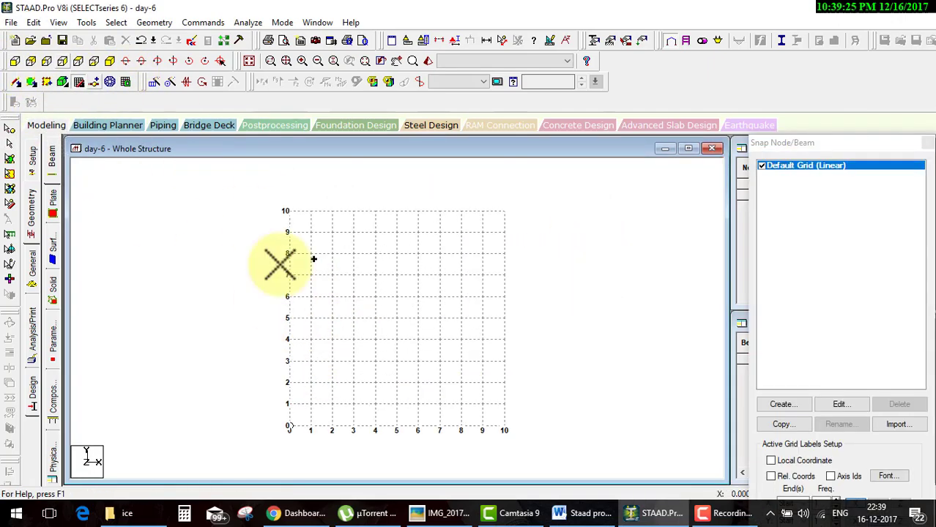
left_click(289, 425)
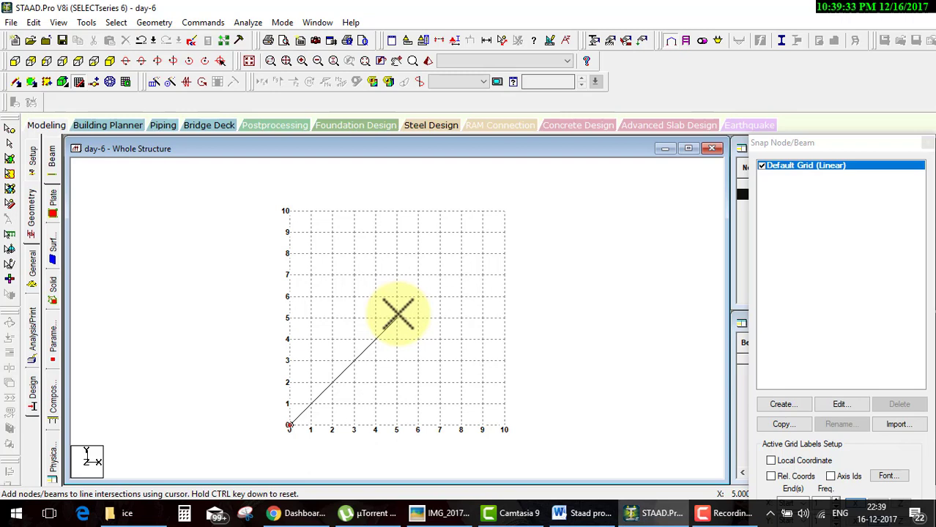
left_click(504, 211)
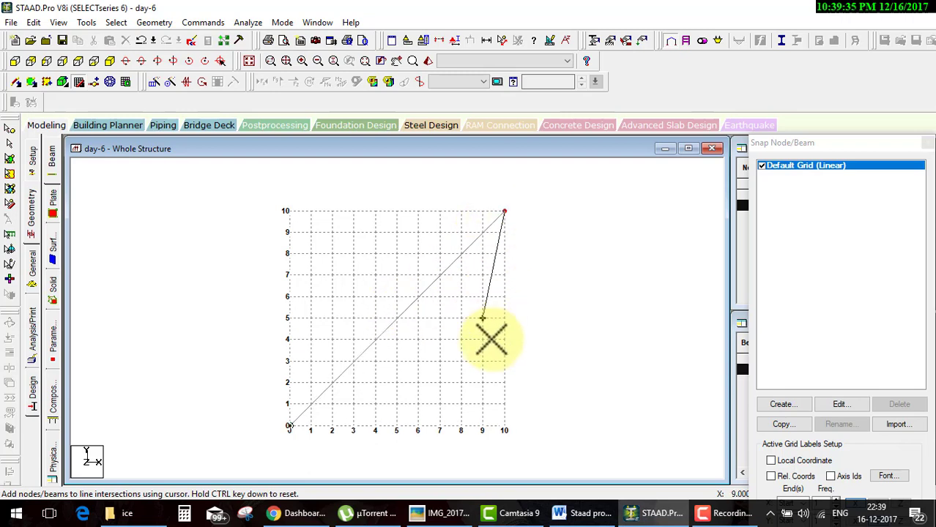
left_click(504, 426)
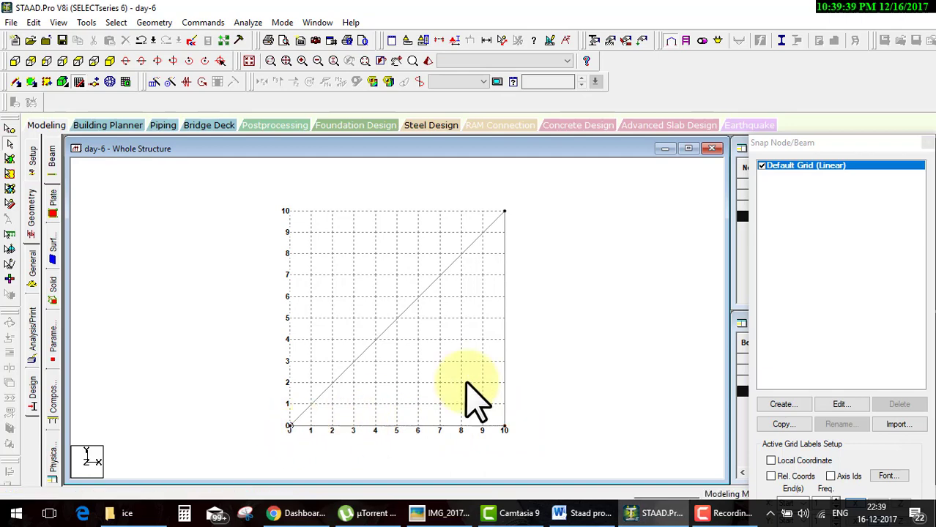
left_click(928, 143)
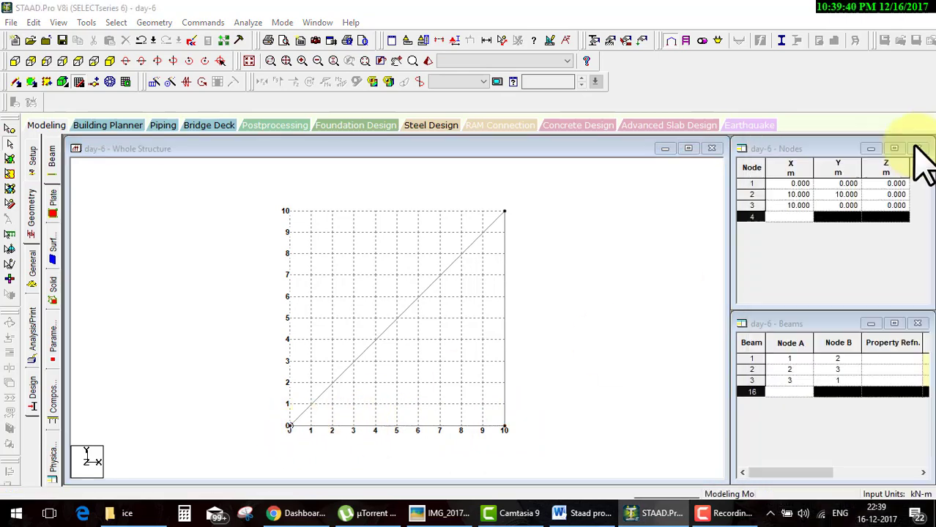
- Insert a node 2 m along the hypotenuse, then undo that insertion
left_click(403, 314)
right_click(403, 314)
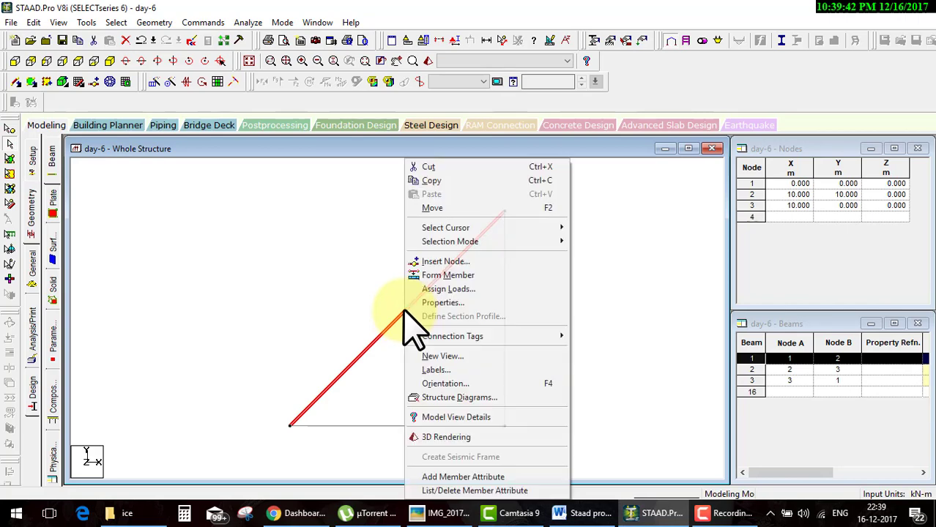
left_click(444, 263)
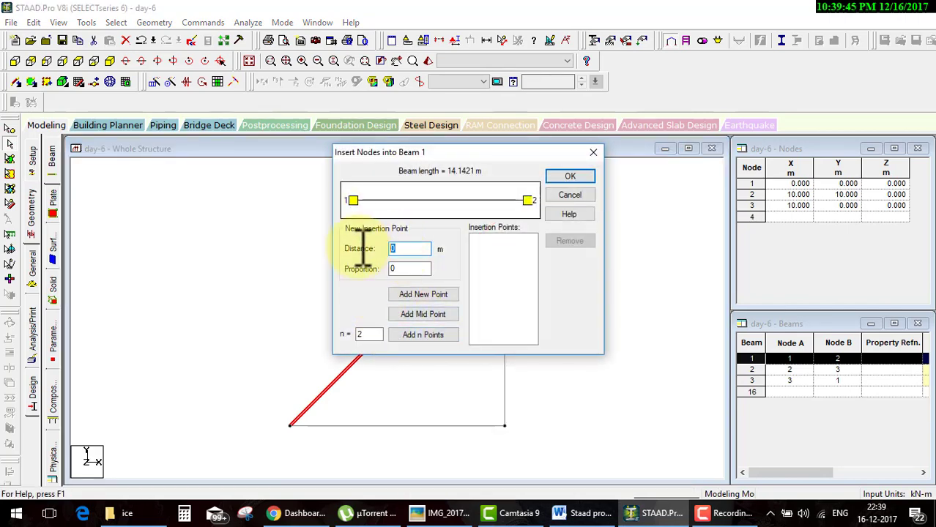
type("2")
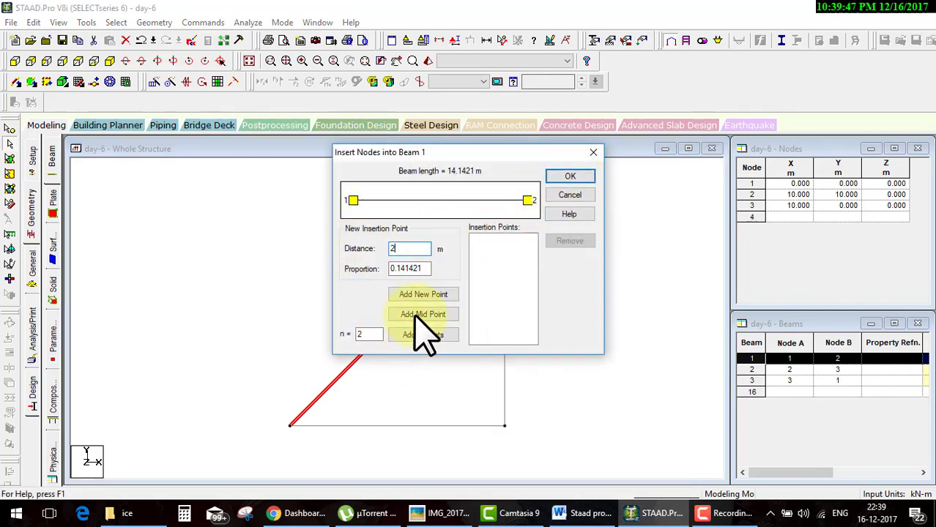
left_click(422, 294)
left_click(579, 178)
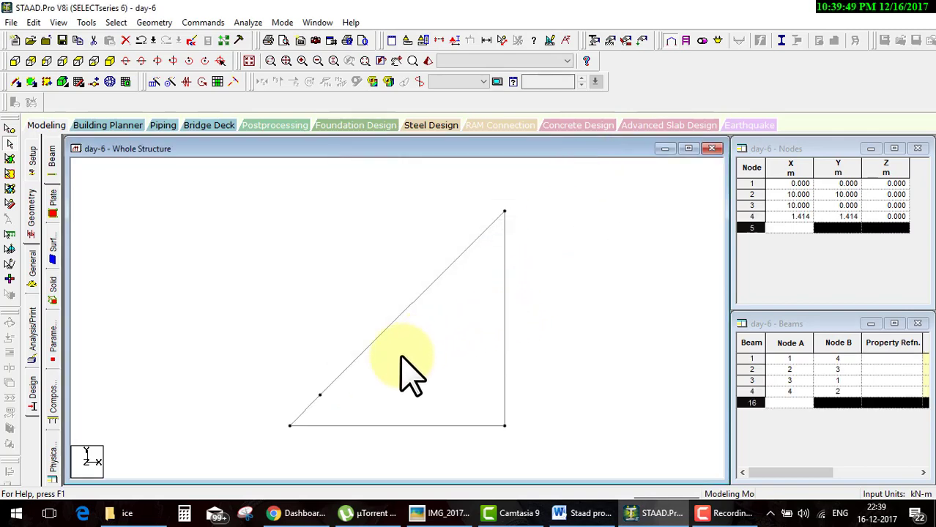
left_click(385, 337)
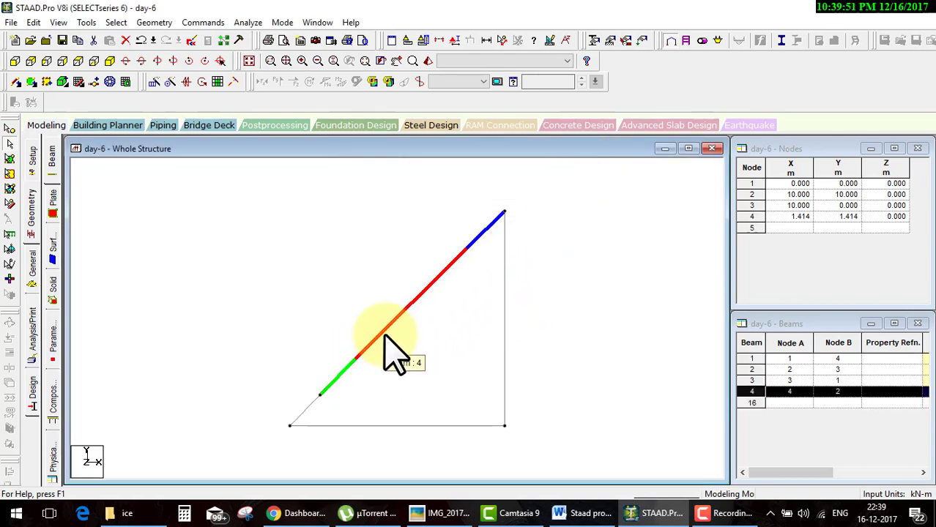
key("ctrl+z")
- Insert node 4 at the hypotenuse's midpoint (5, 5) instead
left_click(400, 318)
right_click(400, 317)
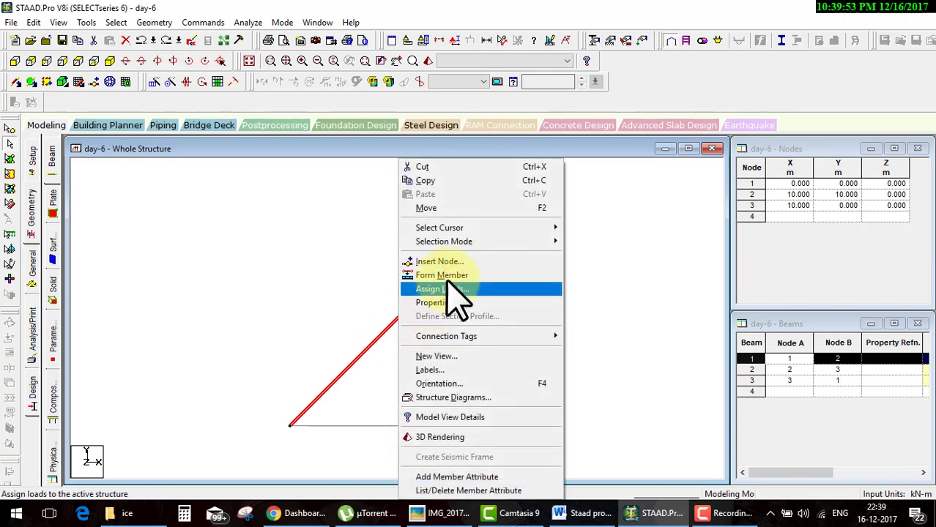
left_click(439, 261)
left_click(447, 314)
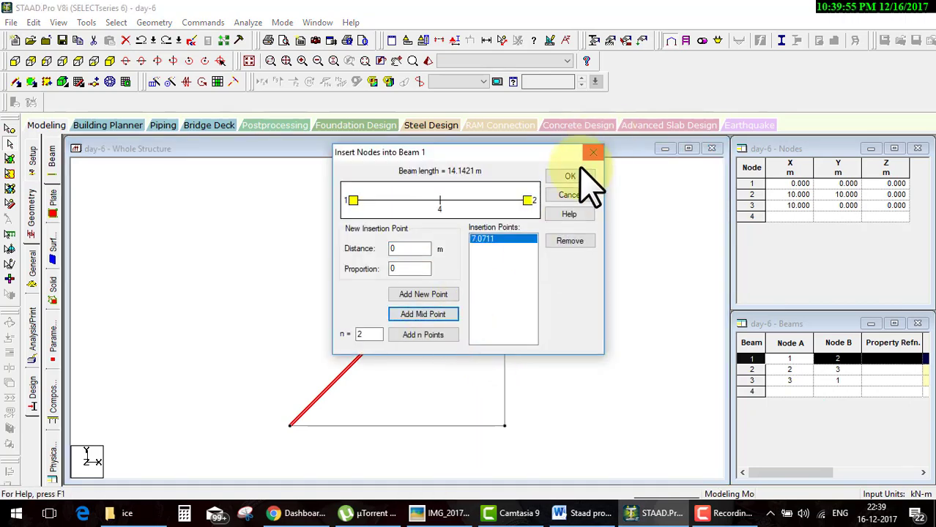
left_click(576, 176)
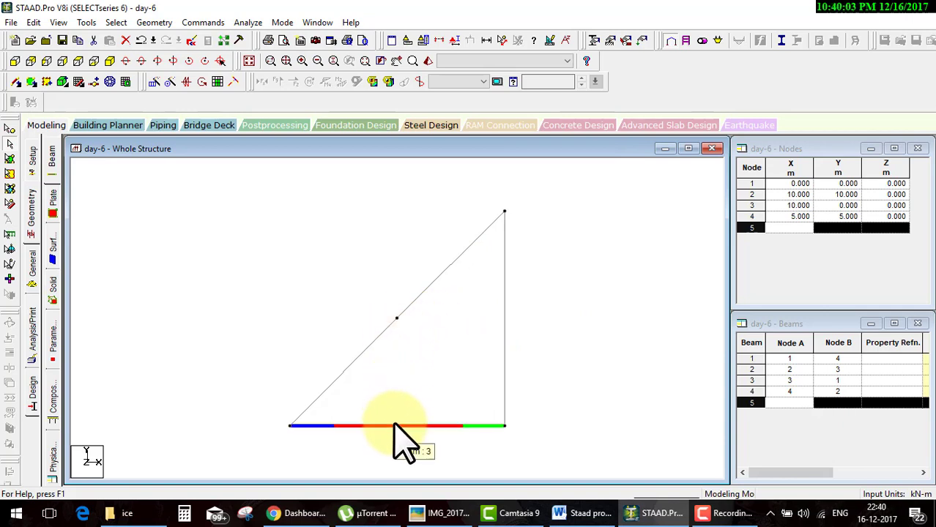
middle_click_drag(449, 402, 413, 344)
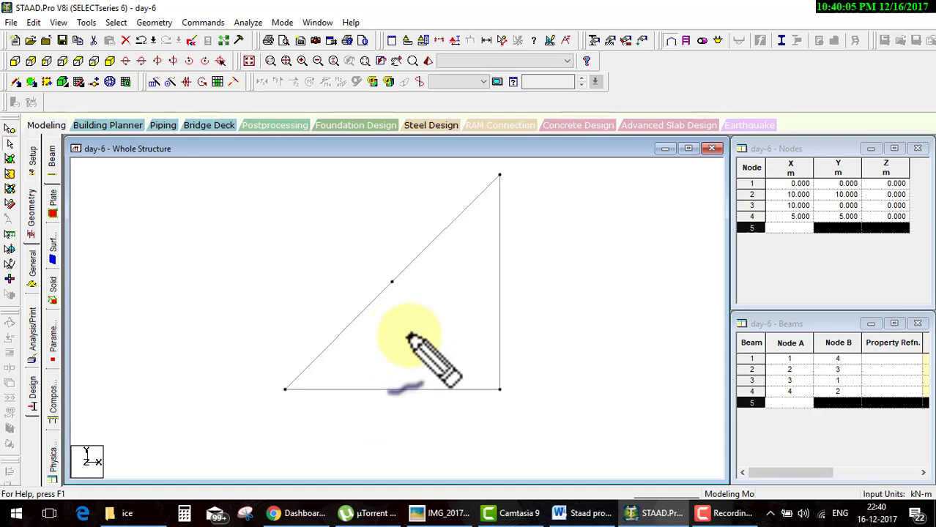
left_click(393, 282)
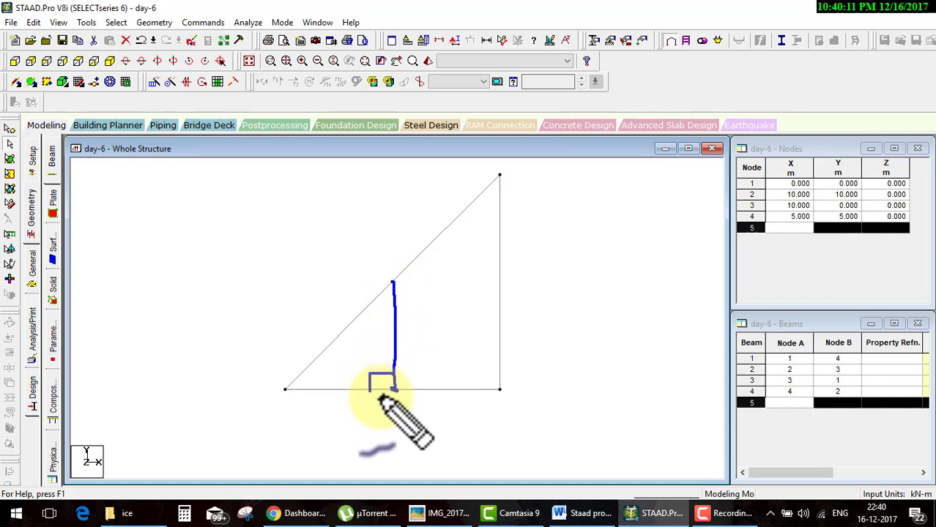
mouse_move(286, 408)
left_mouse_down()
mouse_move(384, 424)
mouse_move(394, 401)
mouse_move(399, 437)
left_mouse_up()
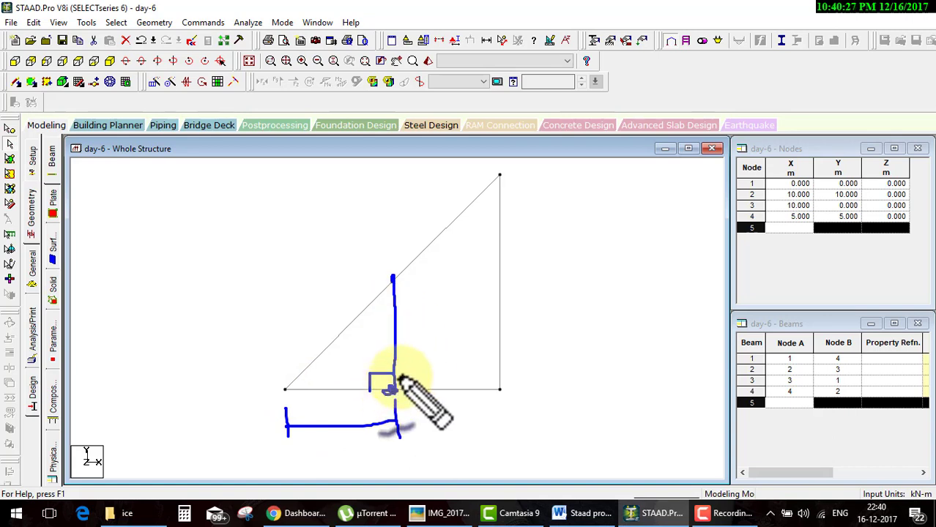
mouse_move(333, 414)
left_mouse_down()
mouse_move(387, 458)
mouse_move(387, 418)
left_mouse_up()
key("Escape")
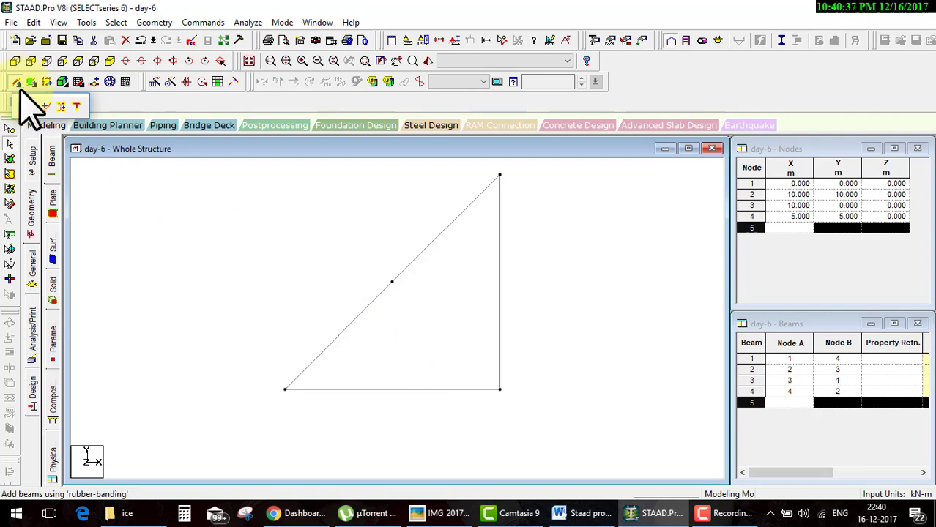
- Draw a perpendicular beam from node 4 to the bottom beam, creating node 5 at (5, 0)
left_click(76, 107)
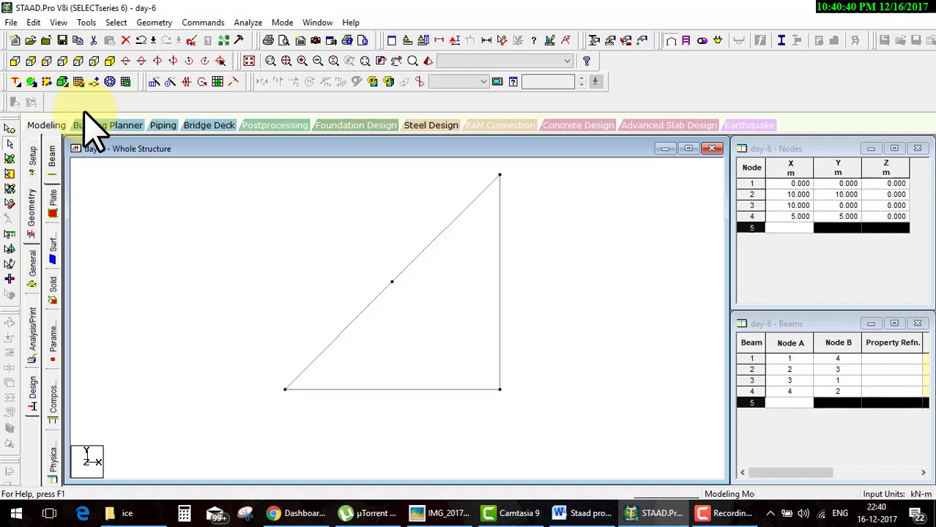
left_click(16, 86)
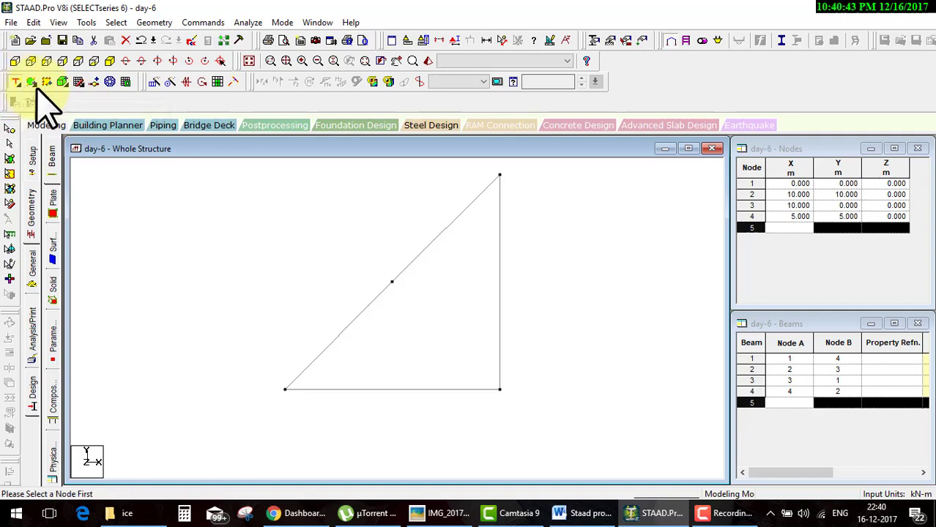
left_click(392, 283)
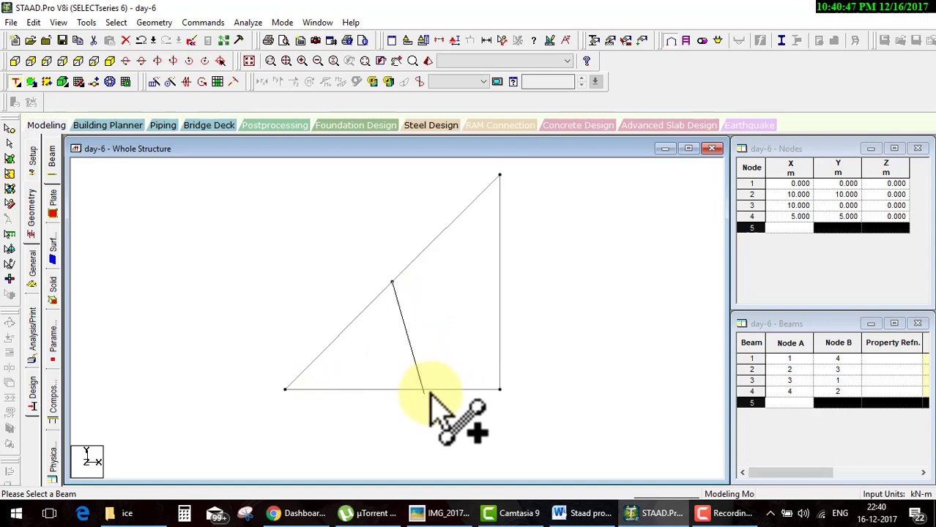
left_click(468, 389)
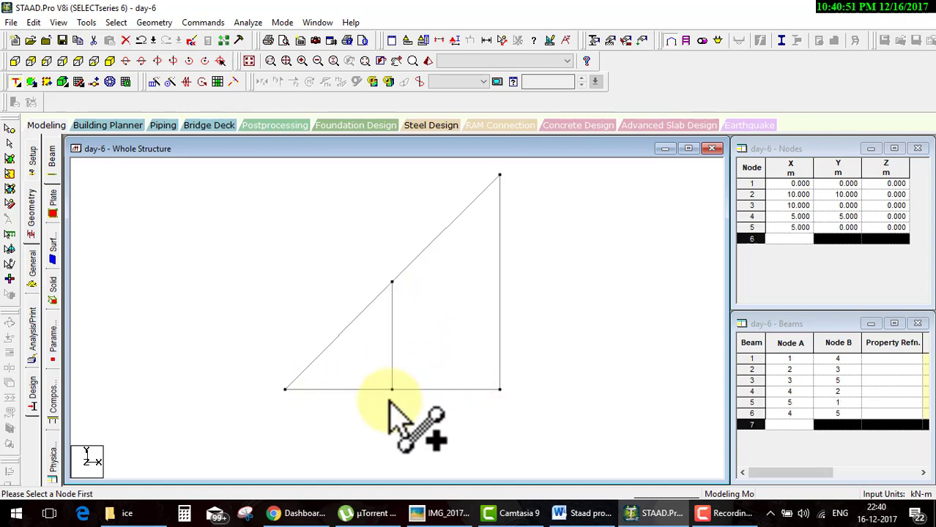
- Draw a perpendicular beam from node 4 to the right vertical beam, creating node 6 at (10, 5)
left_click(392, 282)
left_click(500, 220)
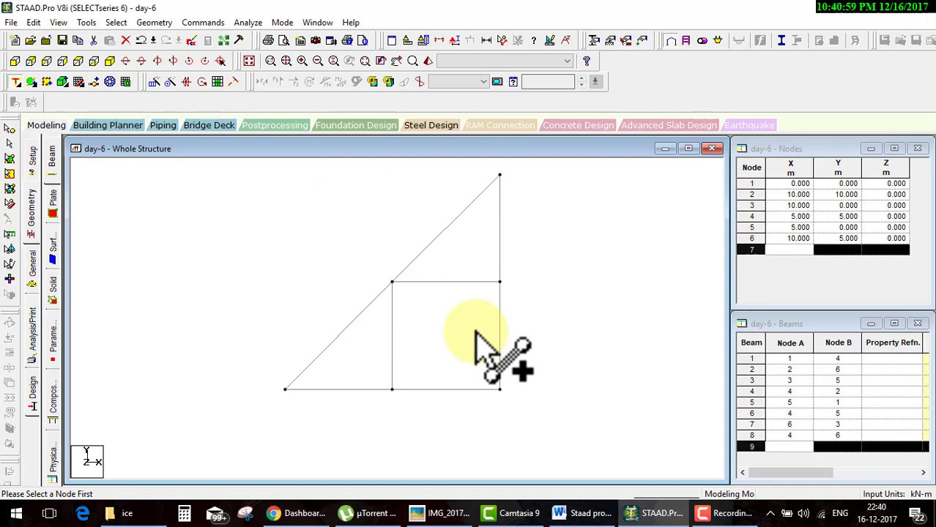
left_click(577, 514)
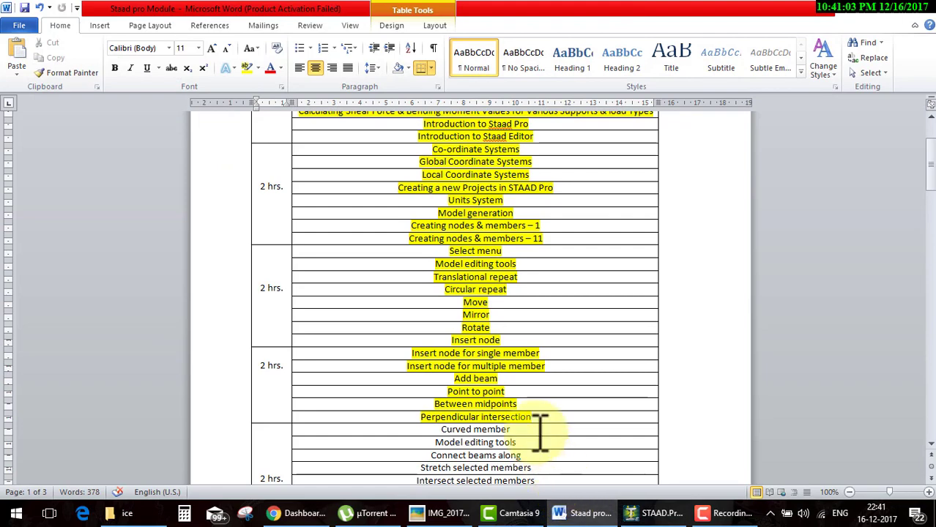
left_click(584, 515)
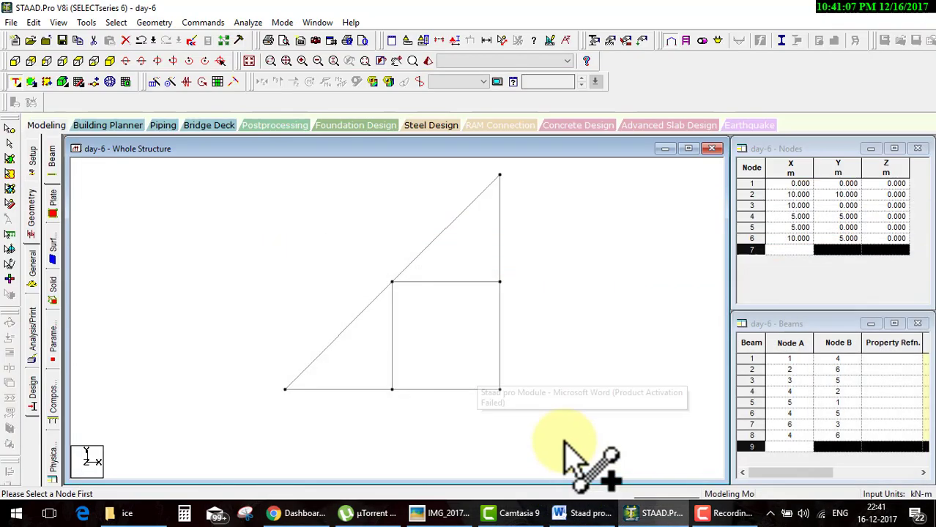